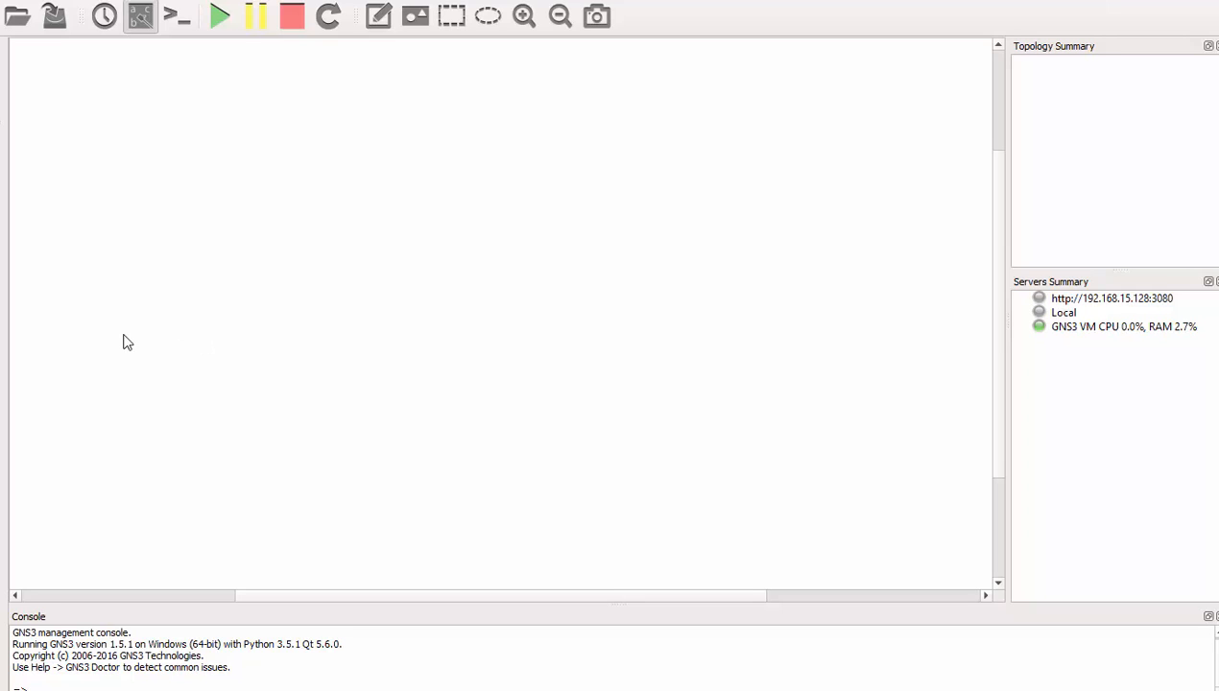
# Step: Add two MacOSX end devices to the empty topology, spaced well apart horizontally
pyautogui.click(3, 192)
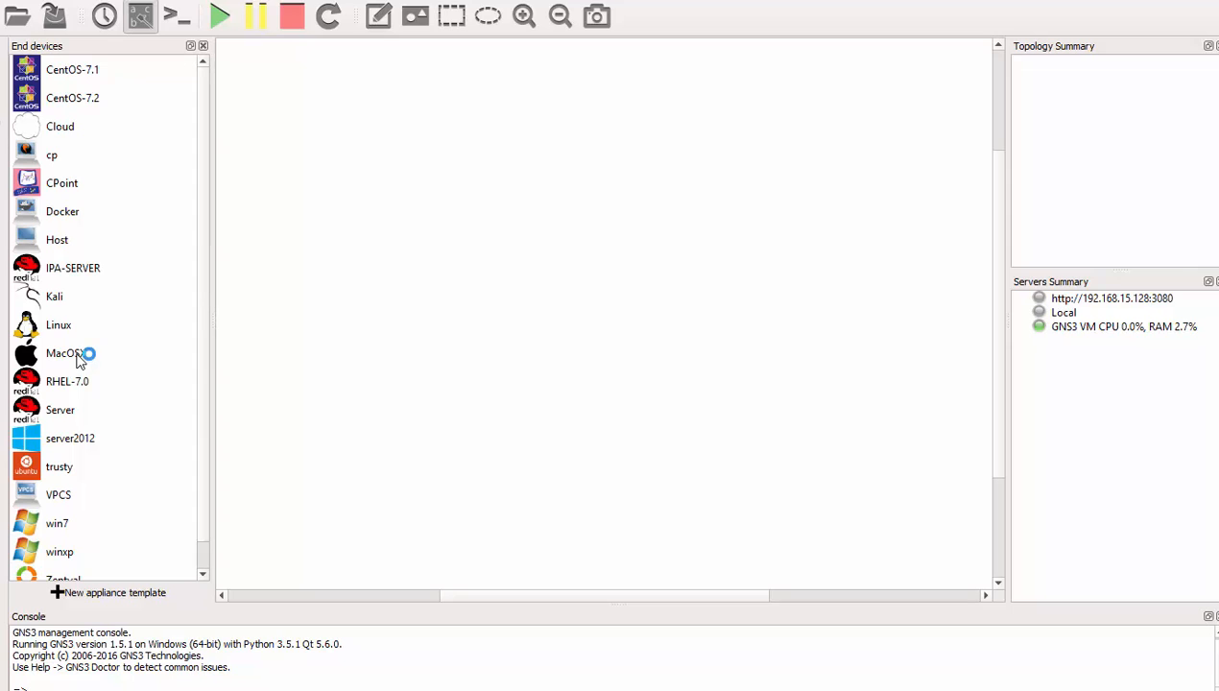
pyautogui.moveTo(79, 358); pyautogui.dragTo(467, 338)
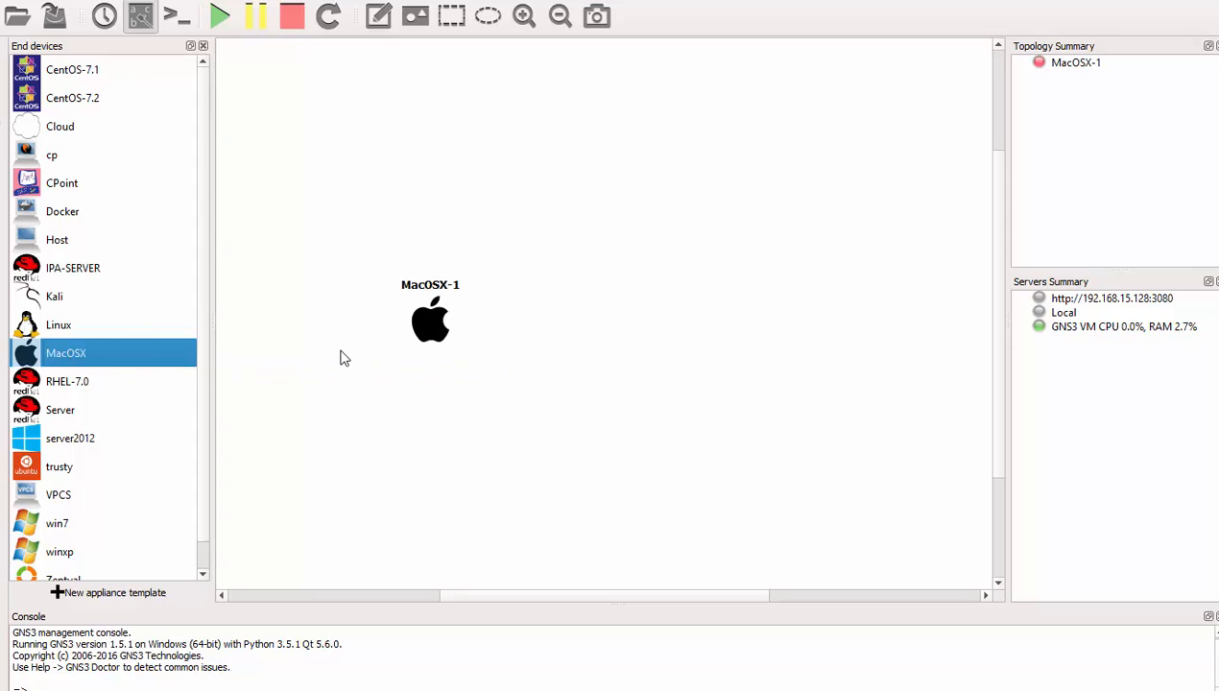
pyautogui.moveTo(87, 354); pyautogui.dragTo(859, 353)
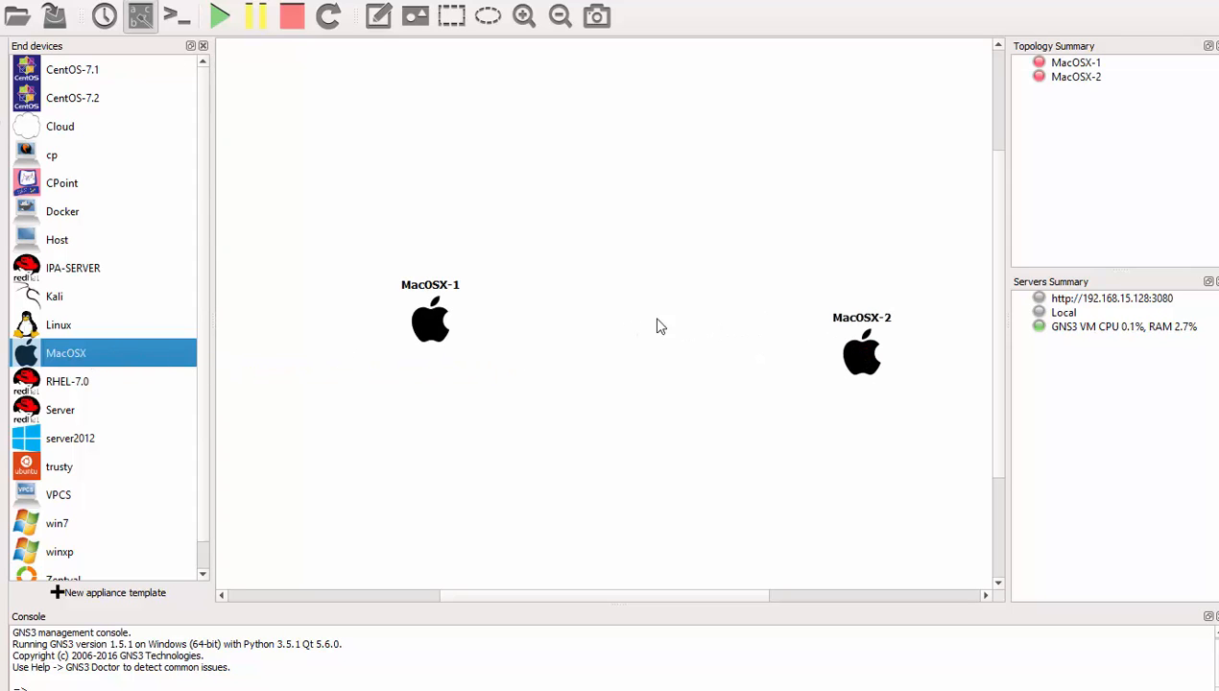
# Step: Add a Switch device between the two Macs and arrange all three nodes in an evenly spaced row
pyautogui.click(3, 123)
pyautogui.moveTo(52, 175); pyautogui.dragTo(668, 360)
pyautogui.moveTo(371, 347); pyautogui.dragTo(333, 360)
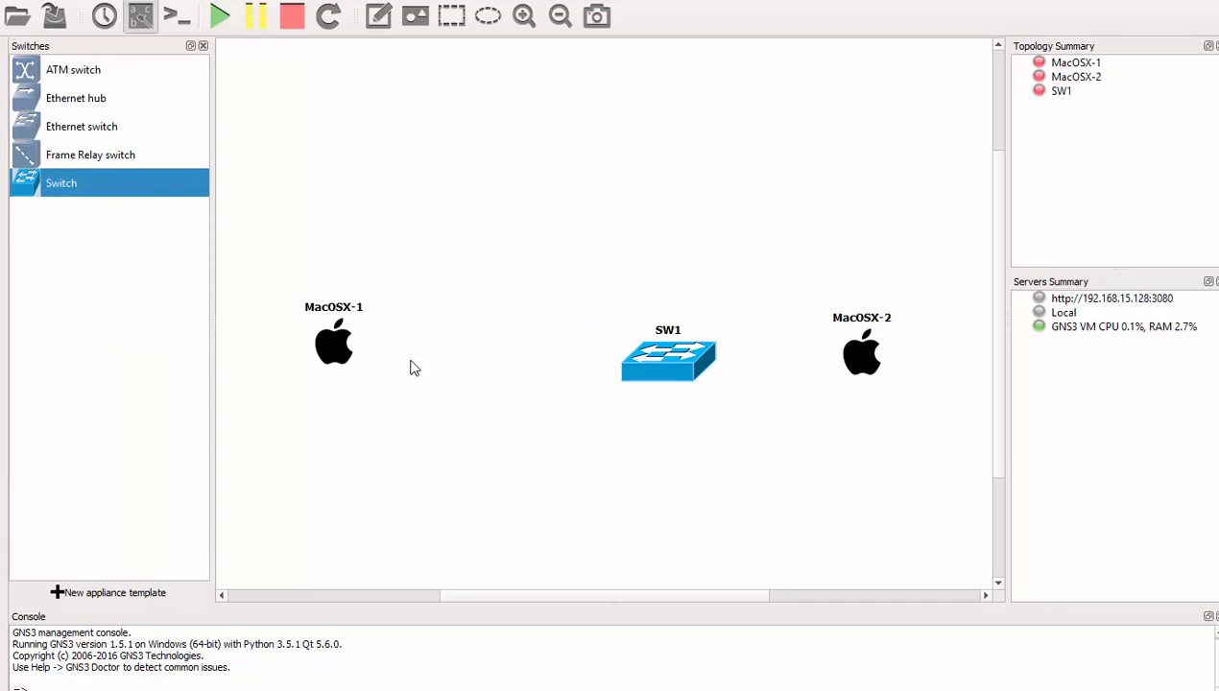
pyautogui.moveTo(712, 367); pyautogui.dragTo(637, 353)
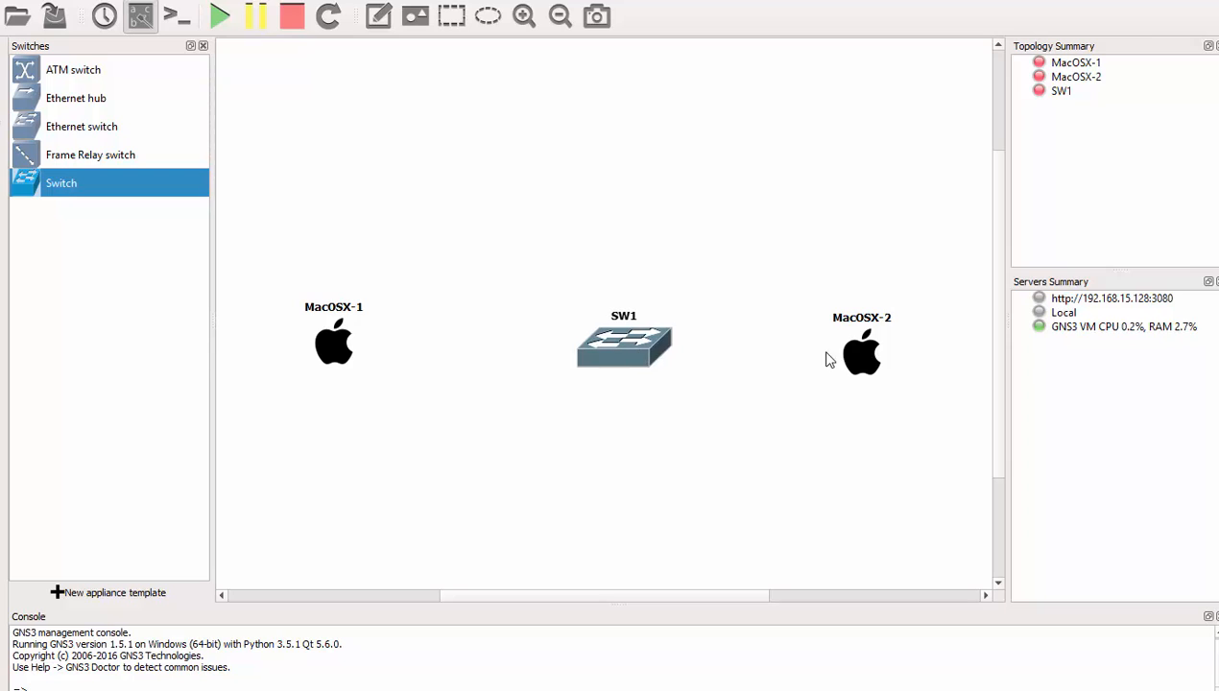
pyautogui.moveTo(853, 352); pyautogui.dragTo(860, 344)
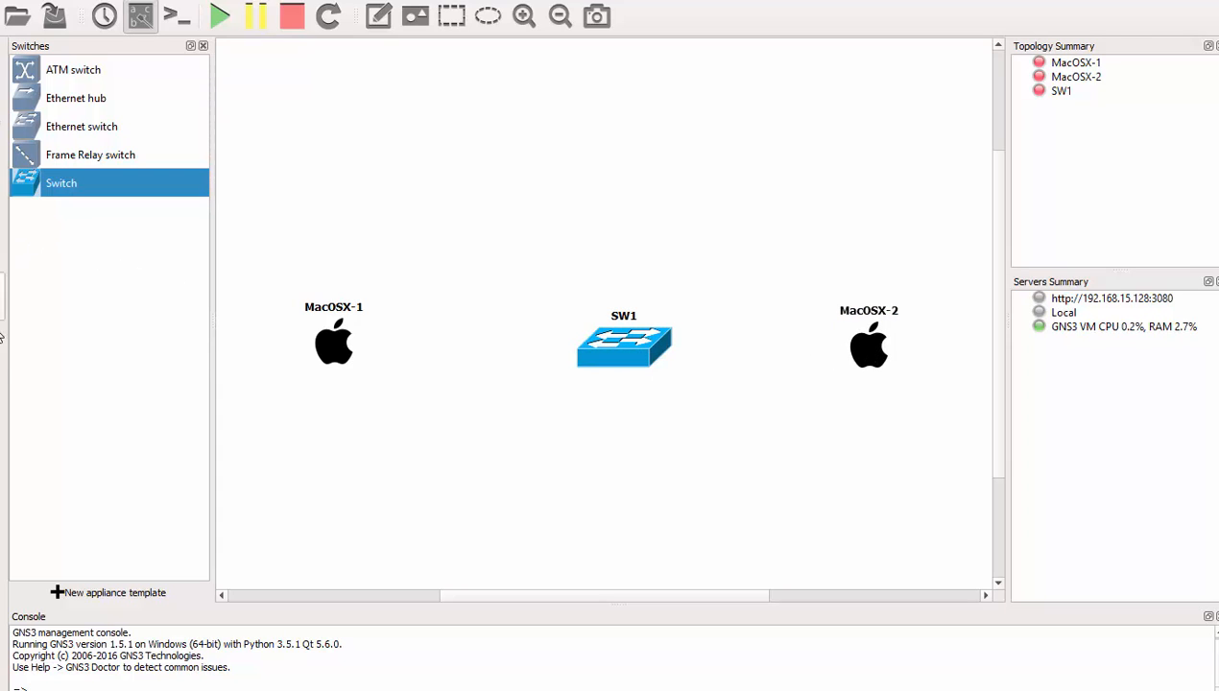
# Step: Link MacOSX-1 e0 to SW1 Ethernet0/0, and SW1 Ethernet0/1 to MacOSX-2 e0
pyautogui.click(351, 352)
pyautogui.click(355, 359)
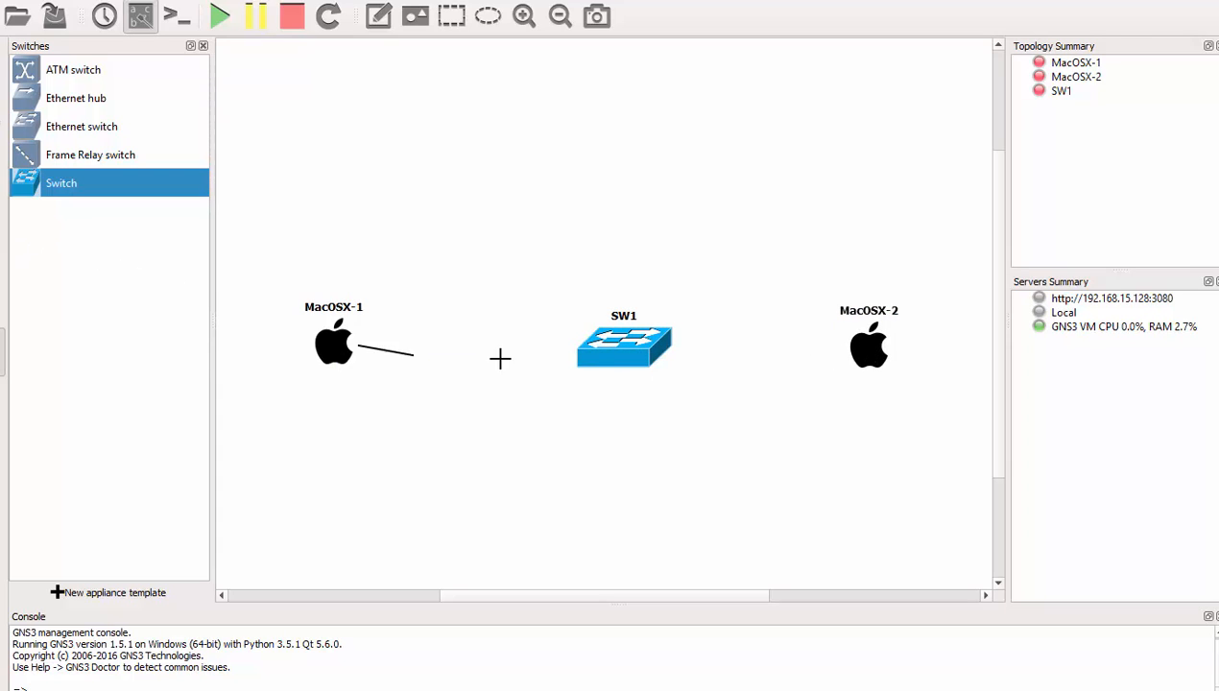
pyautogui.click(597, 344)
pyautogui.click(685, 350)
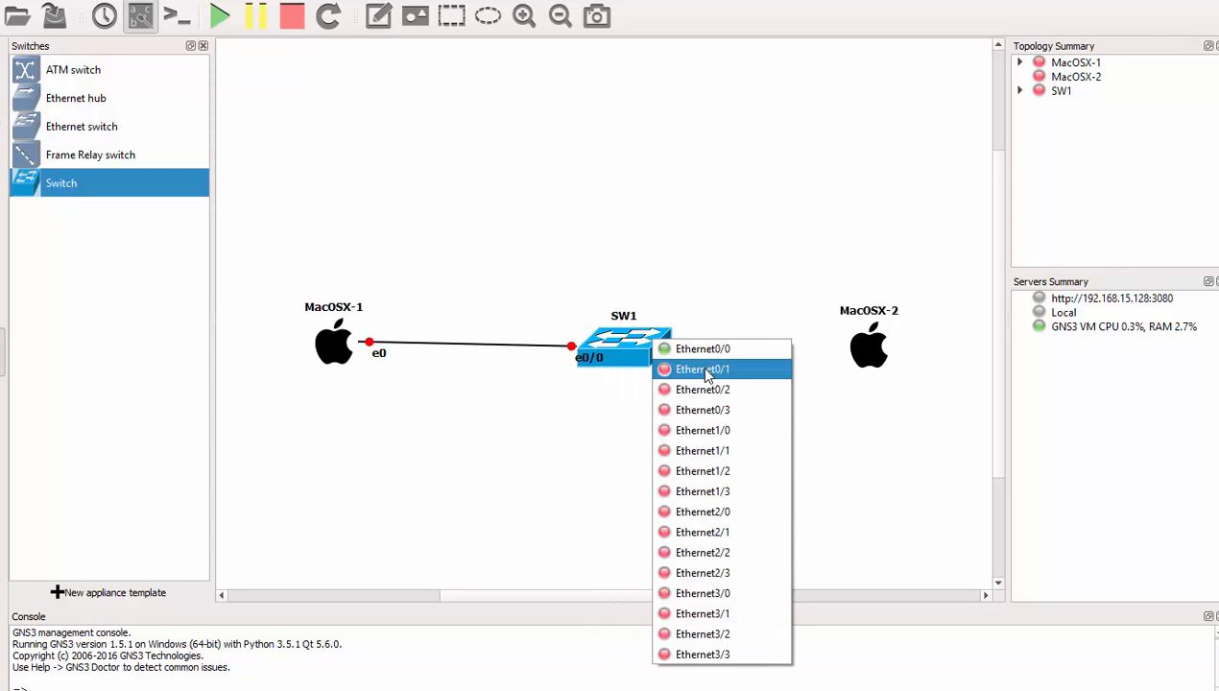
pyautogui.click(726, 371)
pyautogui.click(862, 346)
pyautogui.click(917, 360)
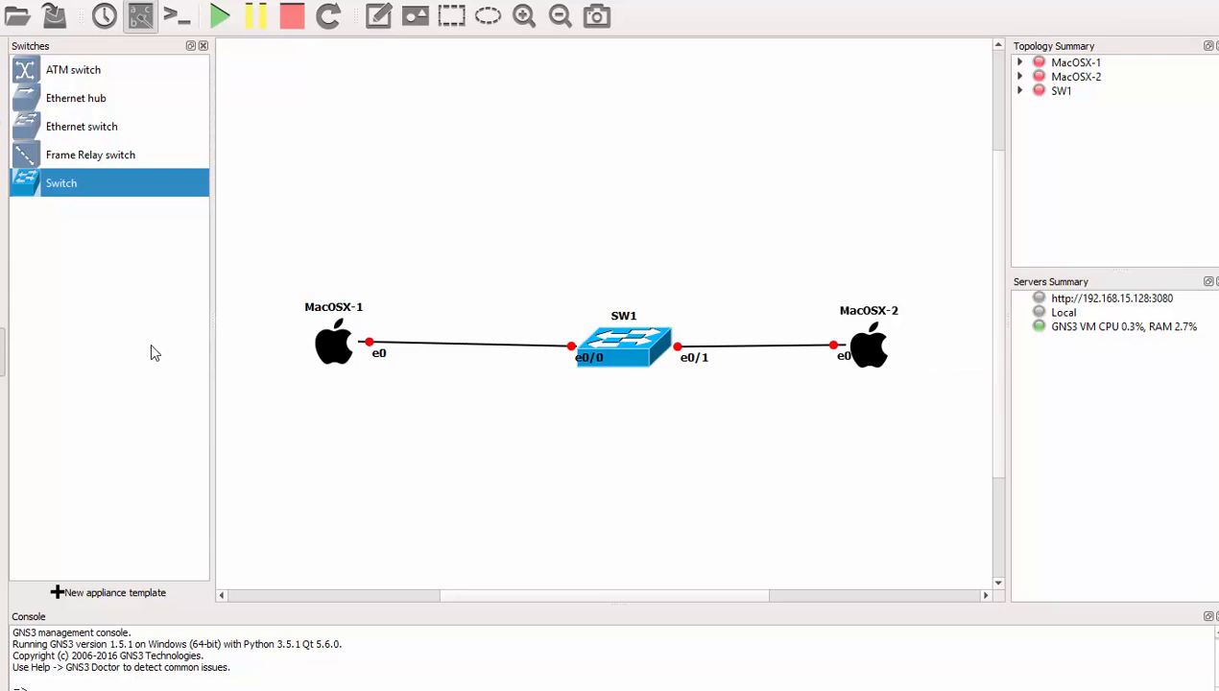
# Step: Level both Macs with the switch and move the e0/0 port label clear of the switch symbol
pyautogui.moveTo(336, 354); pyautogui.dragTo(336, 361)
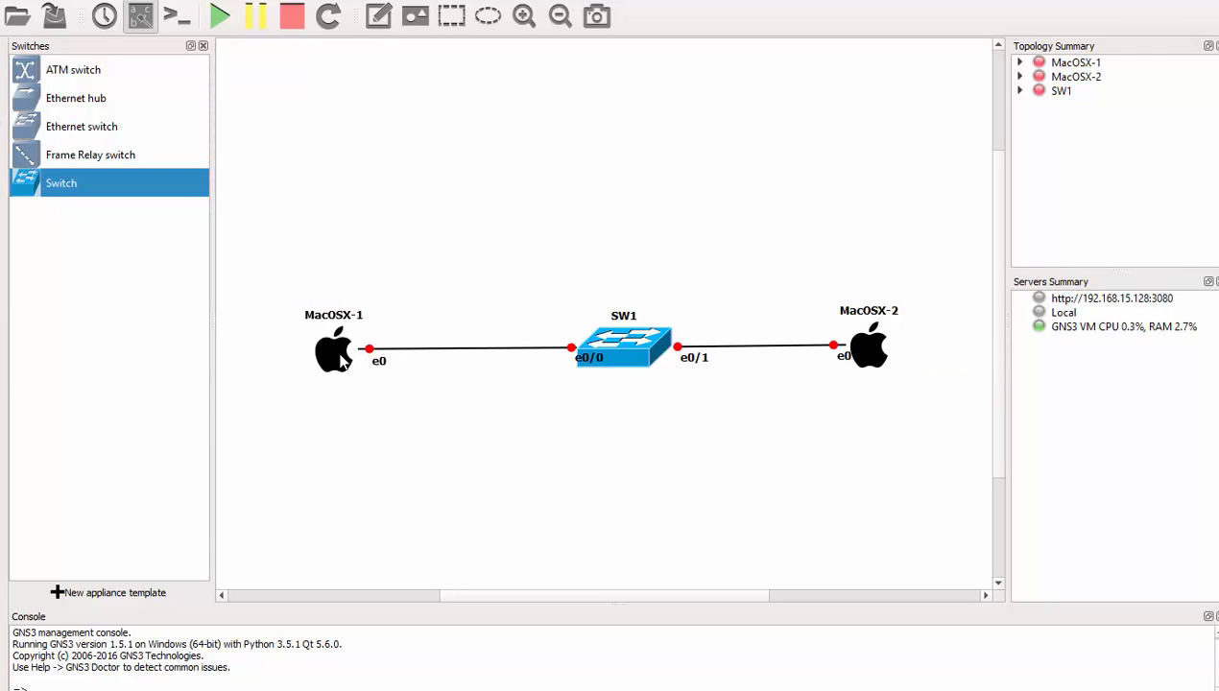
pyautogui.moveTo(586, 363); pyautogui.dragTo(543, 365)
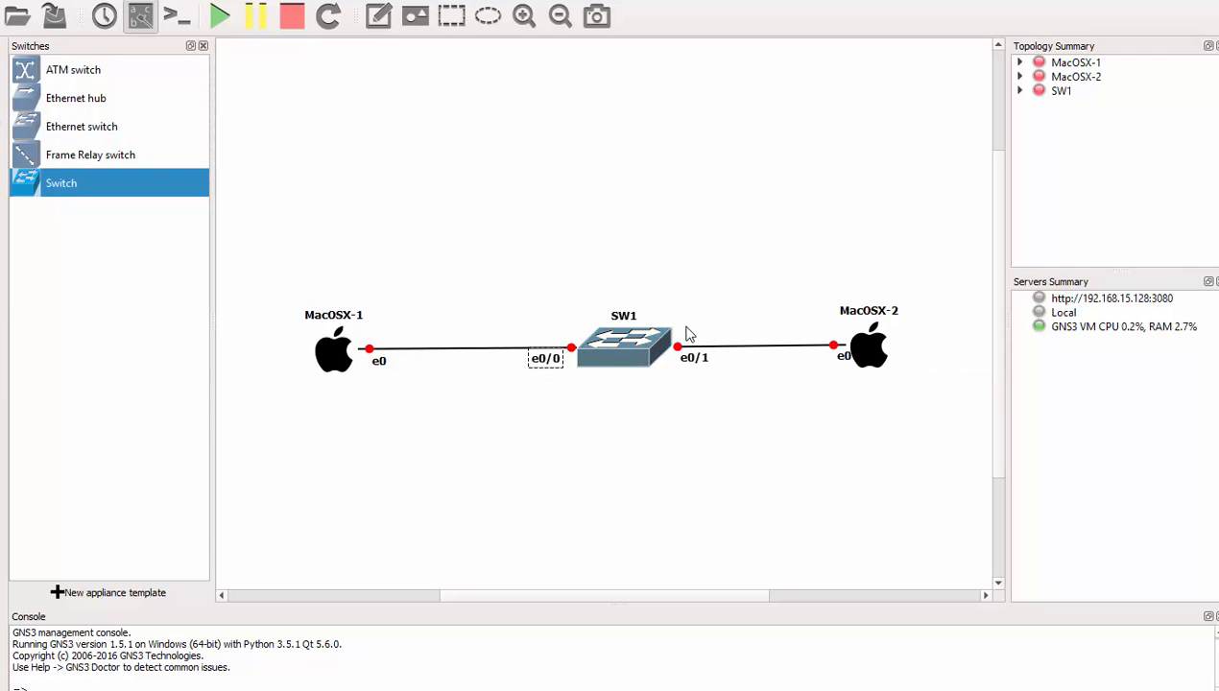
pyautogui.moveTo(877, 344); pyautogui.dragTo(877, 350)
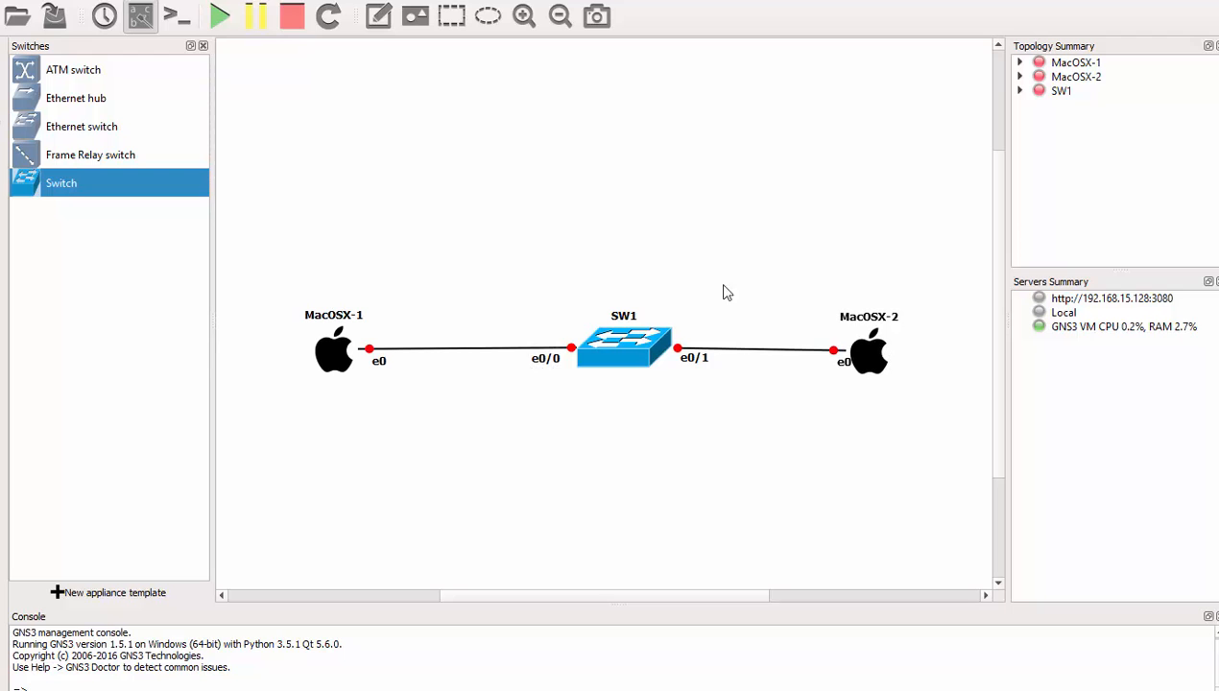
# Step: Start the MacOSX-1 and SW1 nodes, leaving MacOSX-2 powered off
pyautogui.rightClick(332, 352)
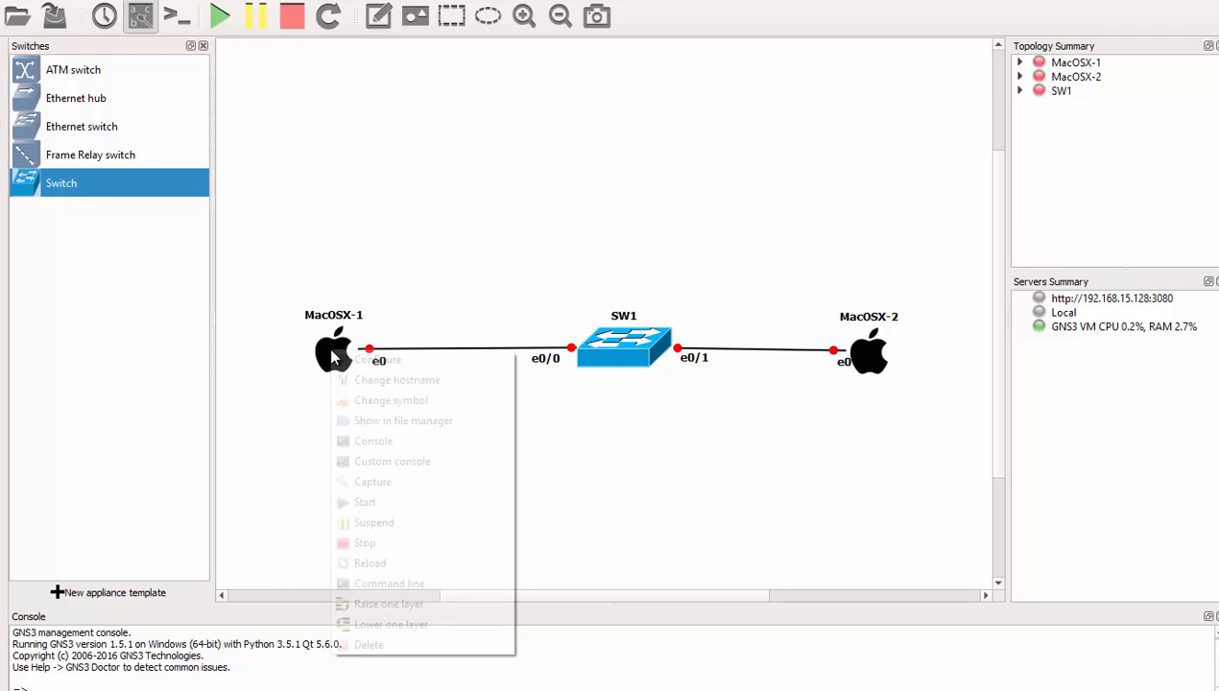
pyautogui.click(372, 506)
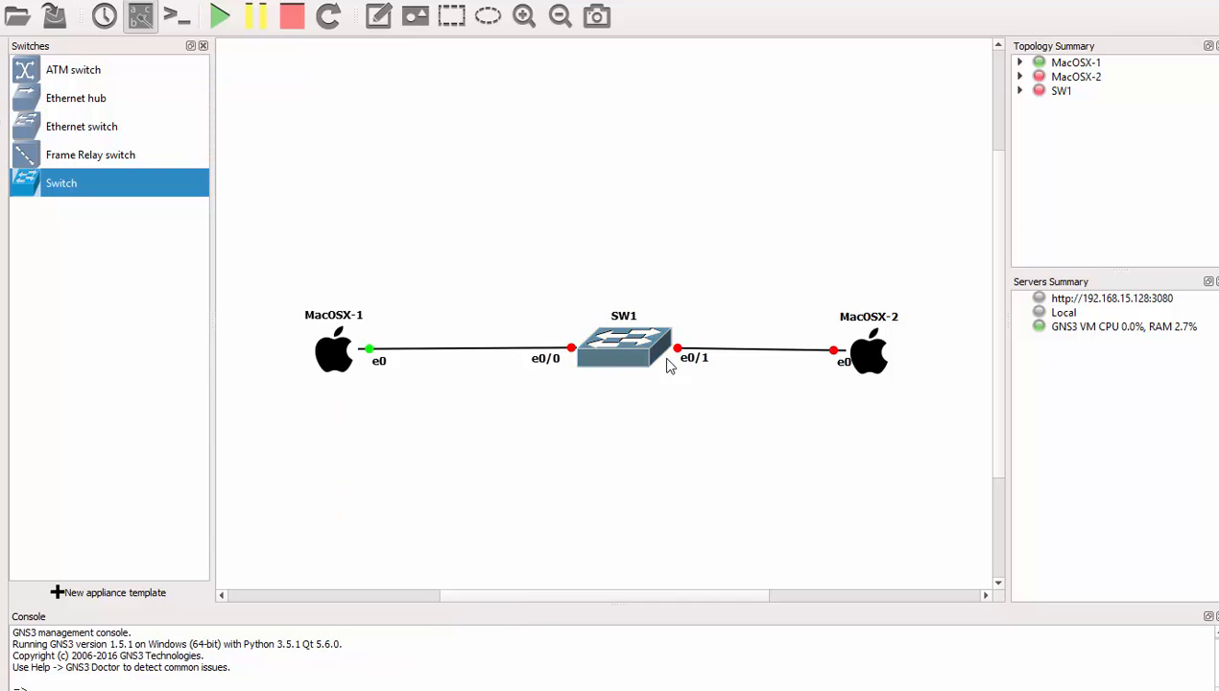
pyautogui.rightClick(621, 341)
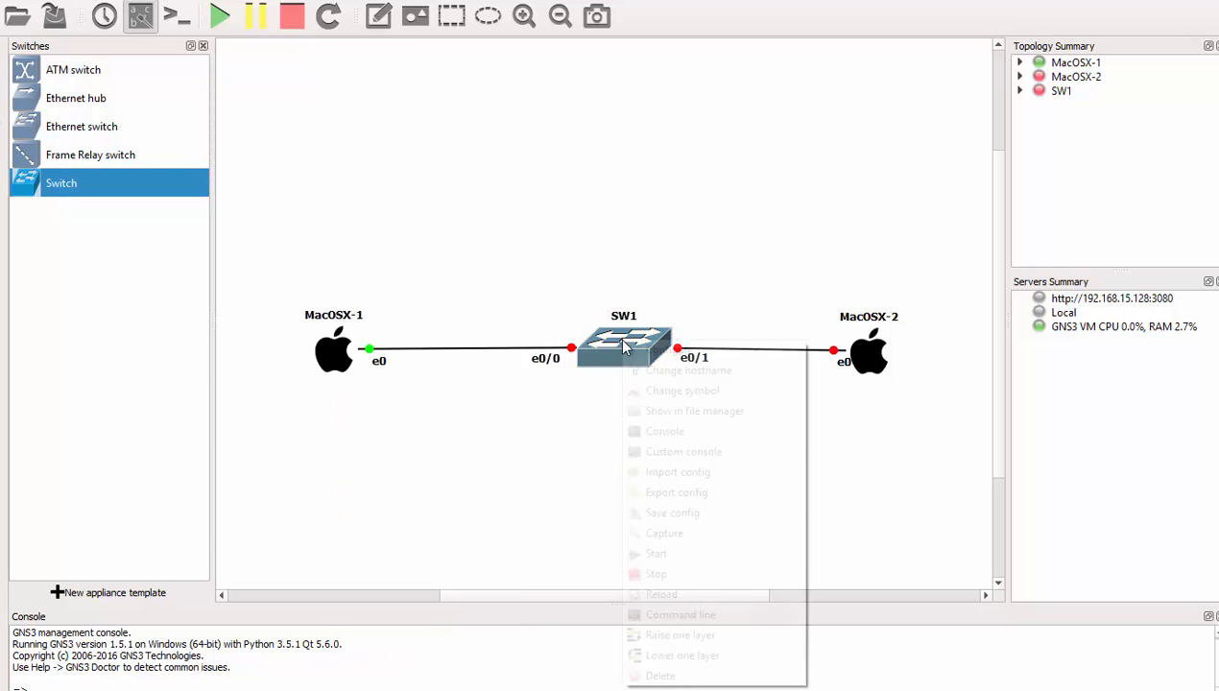
pyautogui.click(656, 554)
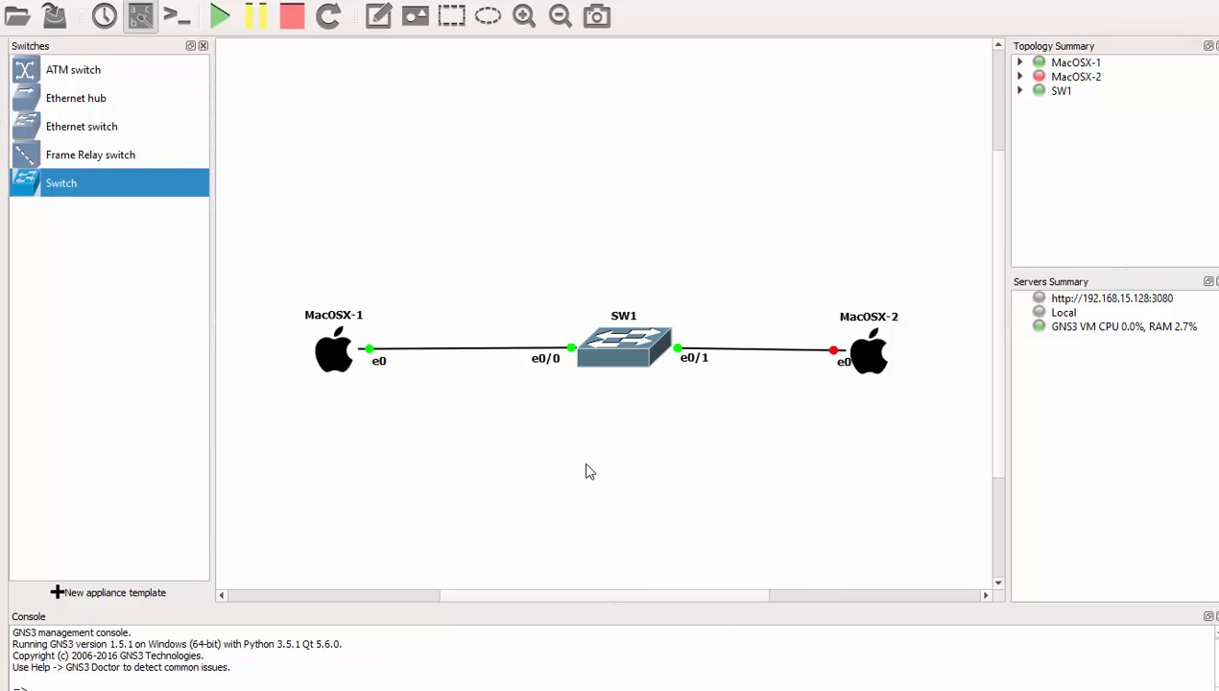
# Step: Open MacOSX-1's console, log in to the existing user account with its password, and ignore the blank DVD prompt
pyautogui.doubleClick(338, 353)
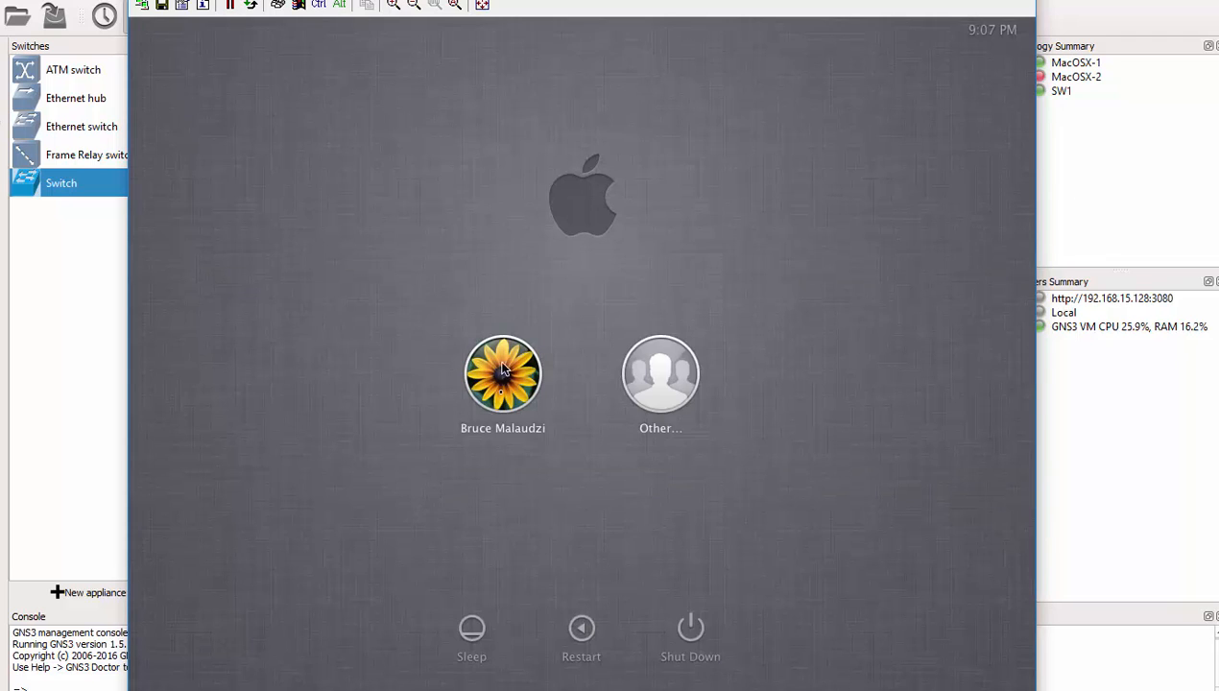
pyautogui.click(501, 399)
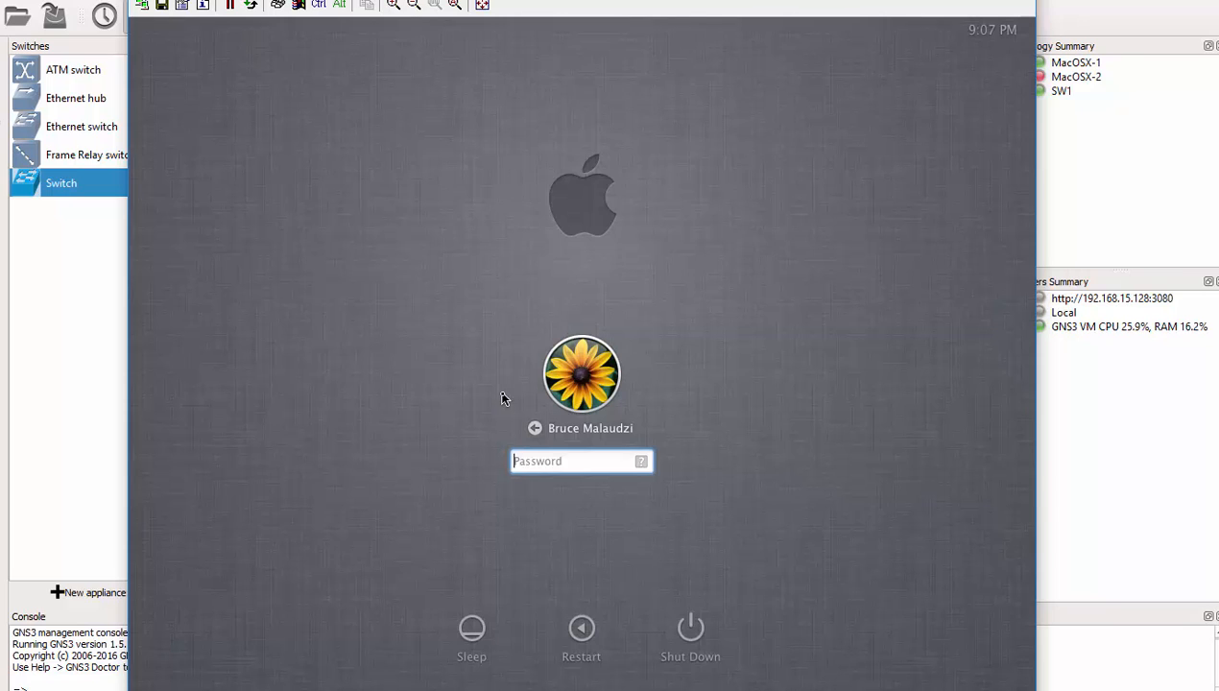
pyautogui.write('••••••')
pyautogui.press('Return')
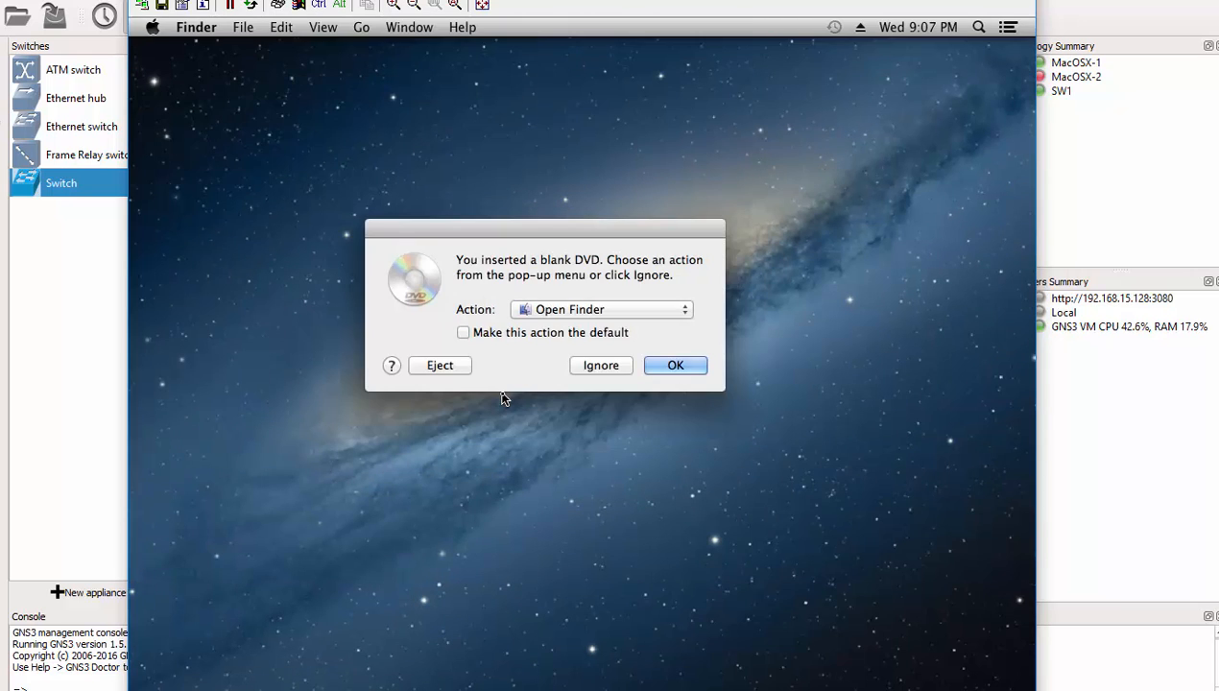
pyautogui.click(600, 365)
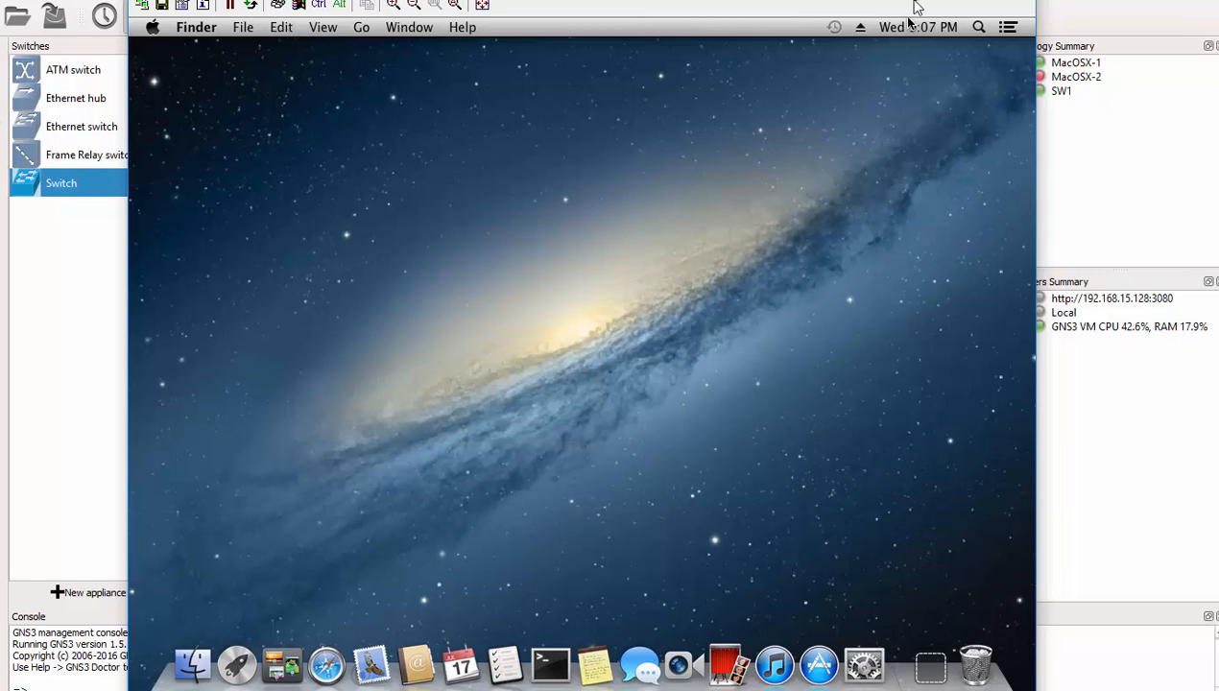
# Step: Return from the Mac console to the topology and start the MacOSX-2 node
pyautogui.click(992, 6)
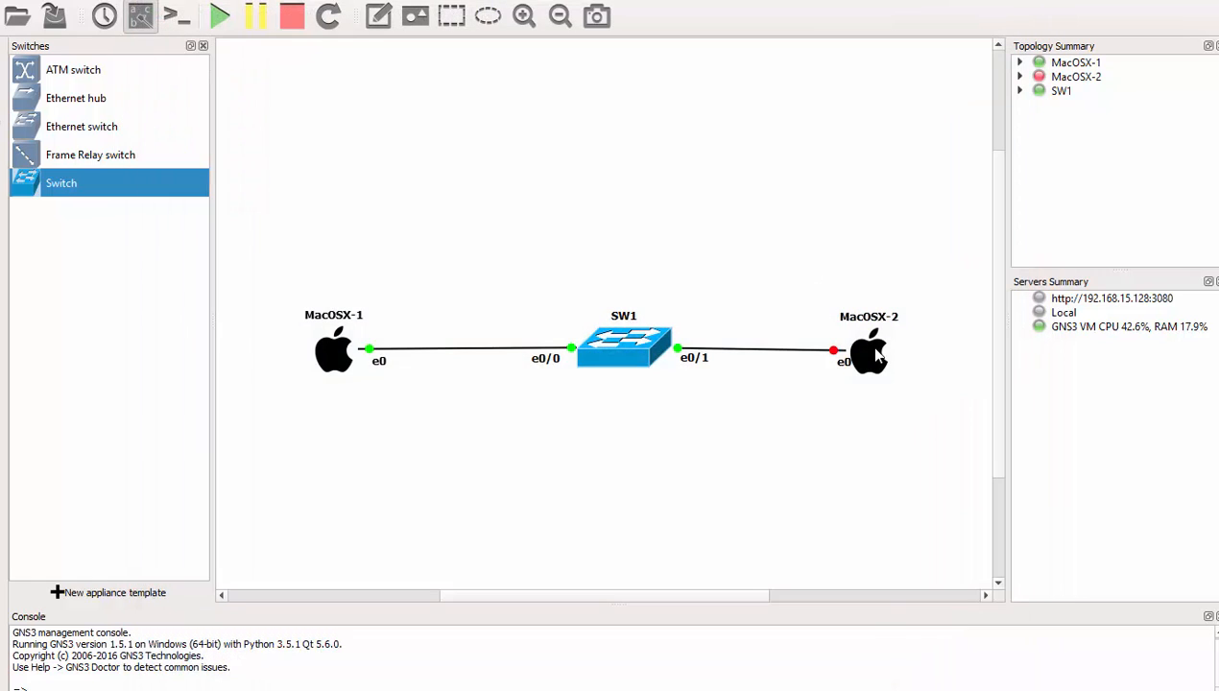
pyautogui.rightClick(875, 355)
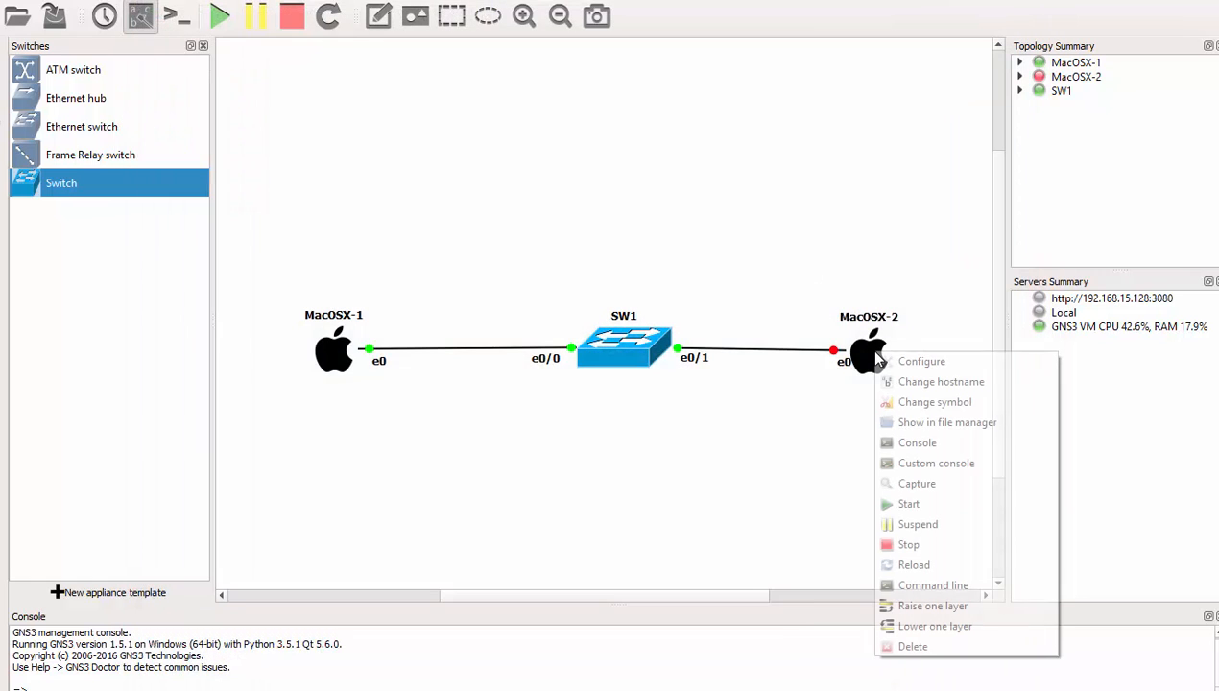
pyautogui.click(923, 511)
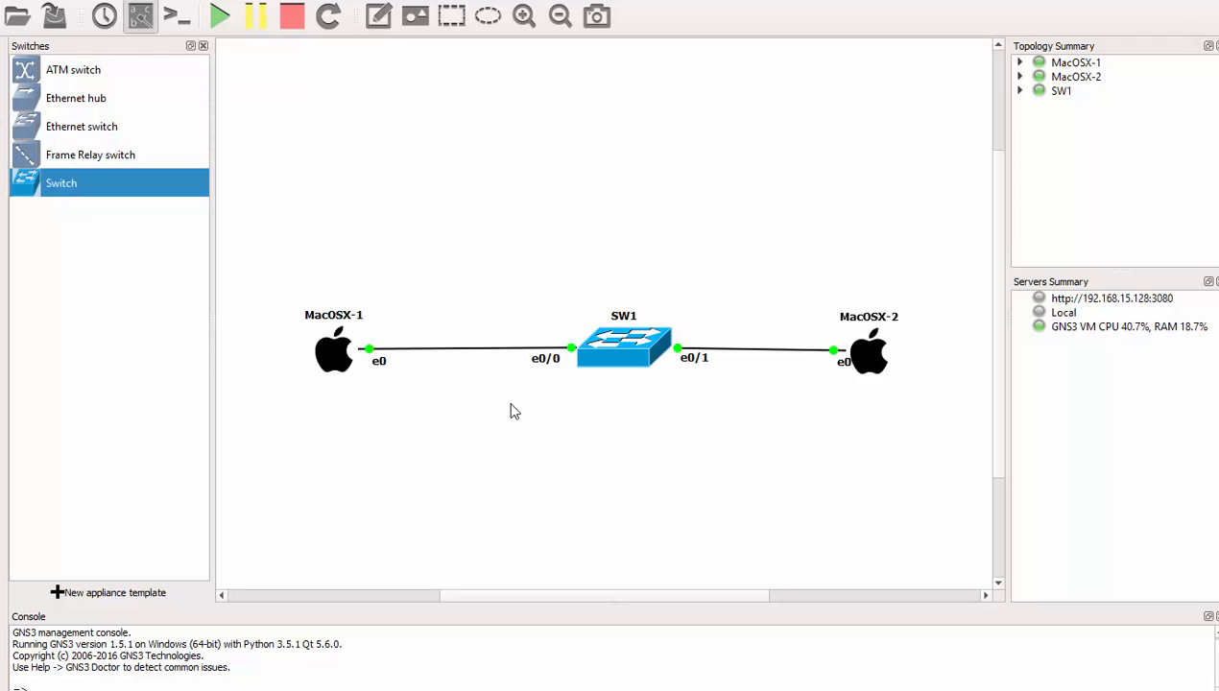
# Step: In MacOSX-1's console, open the Network preferences and set the Ethernet IPv4 configuration to Manually
pyautogui.doubleClick(331, 351)
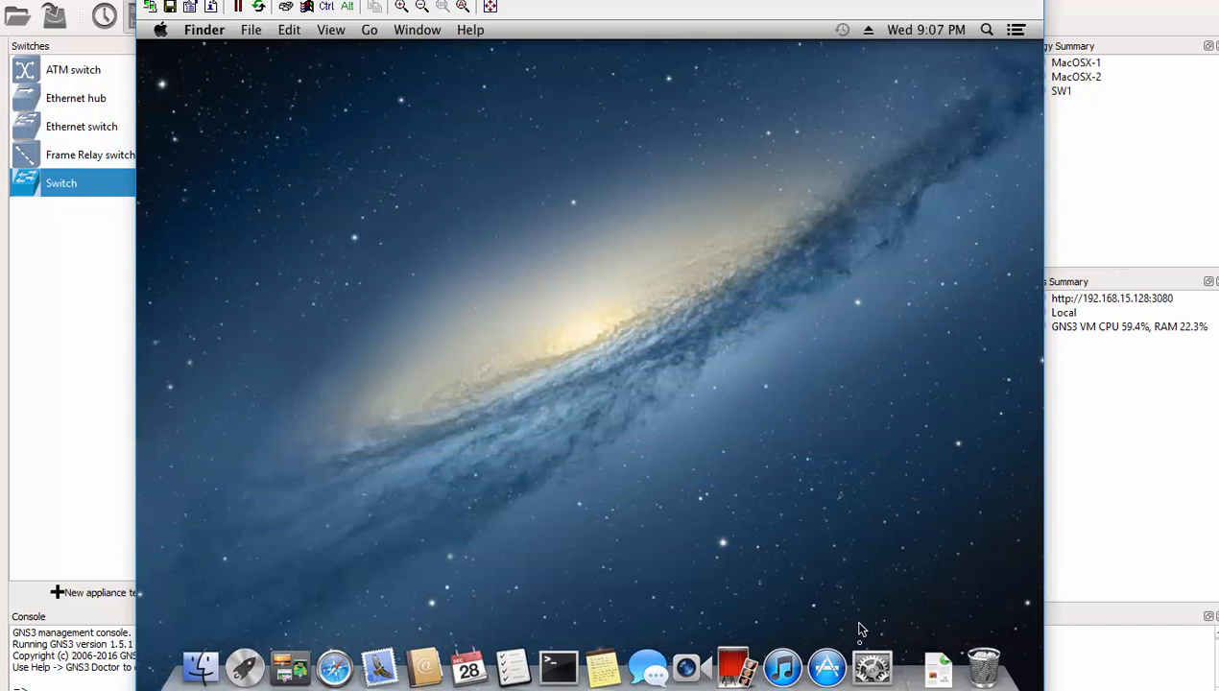
pyautogui.click(872, 664)
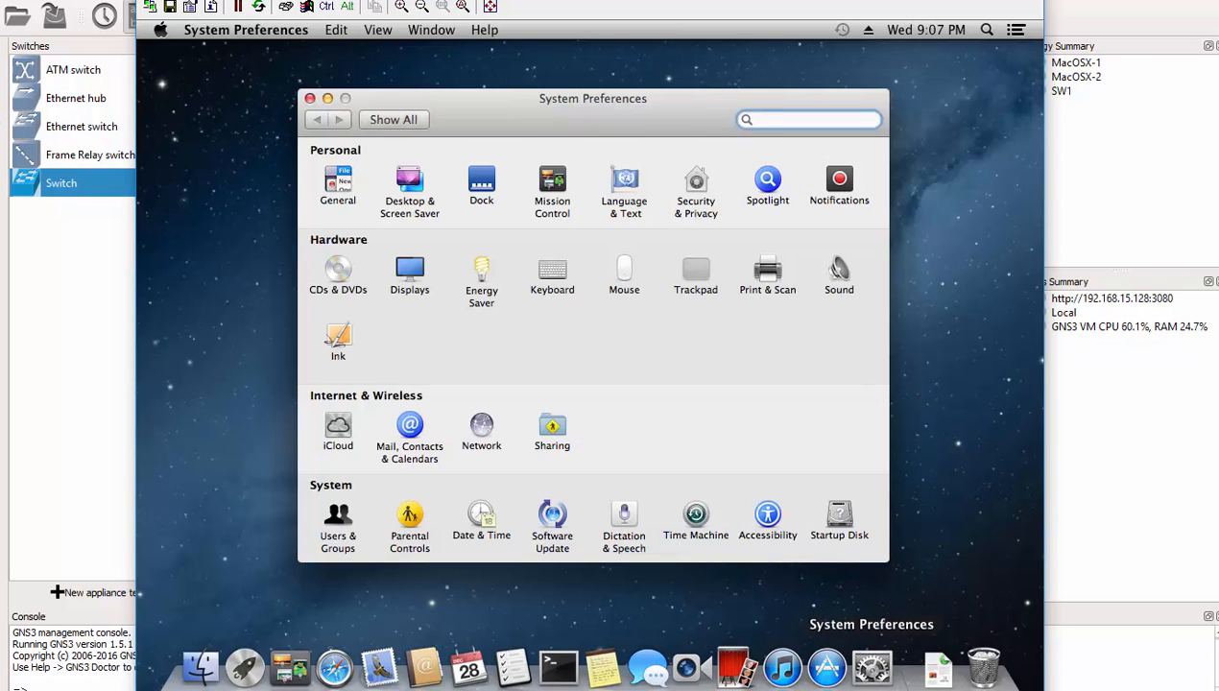
pyautogui.click(480, 432)
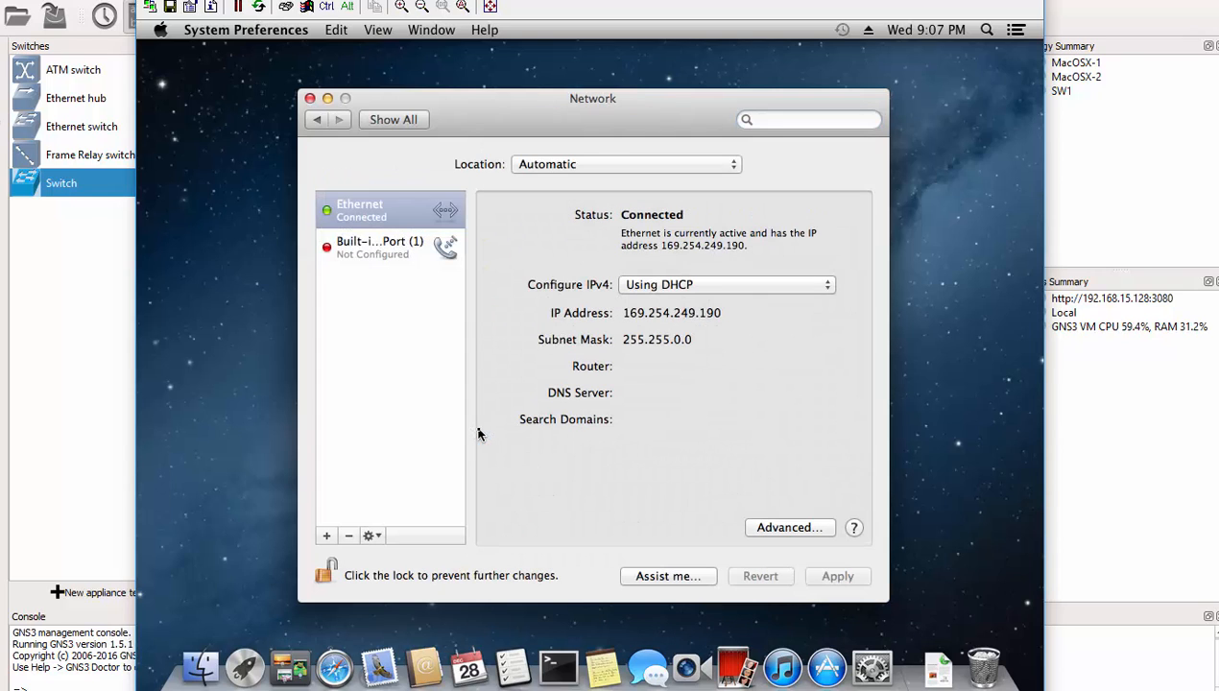
pyautogui.click(685, 286)
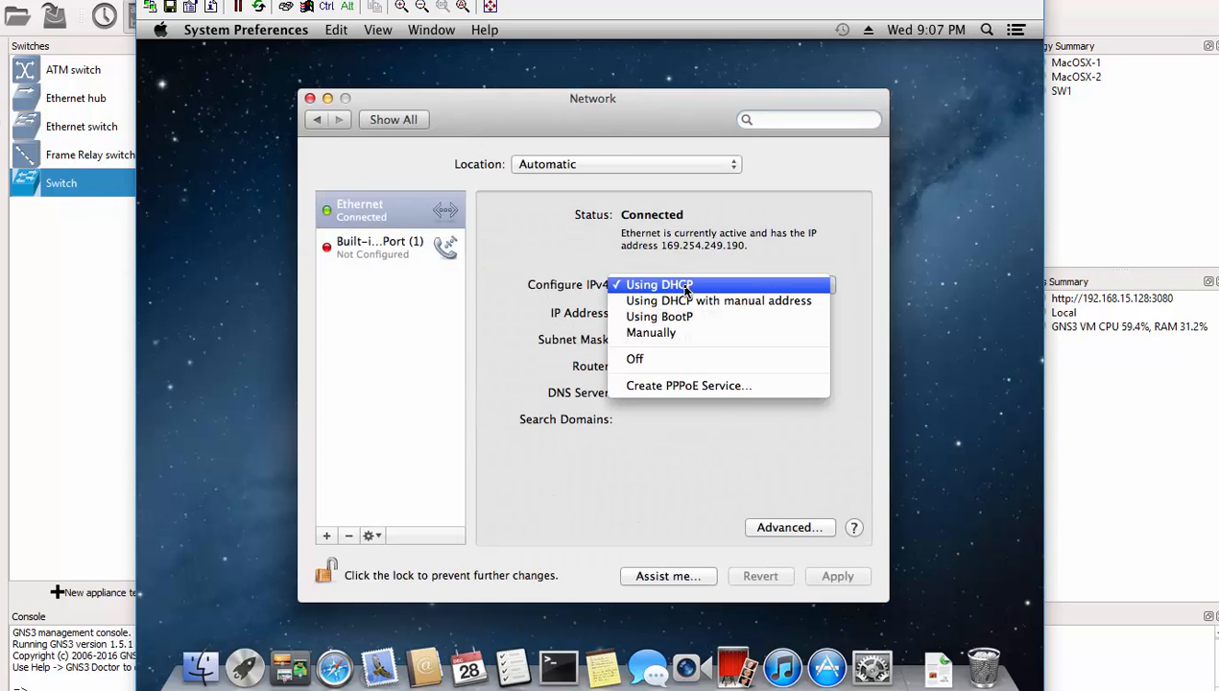
pyautogui.click(682, 336)
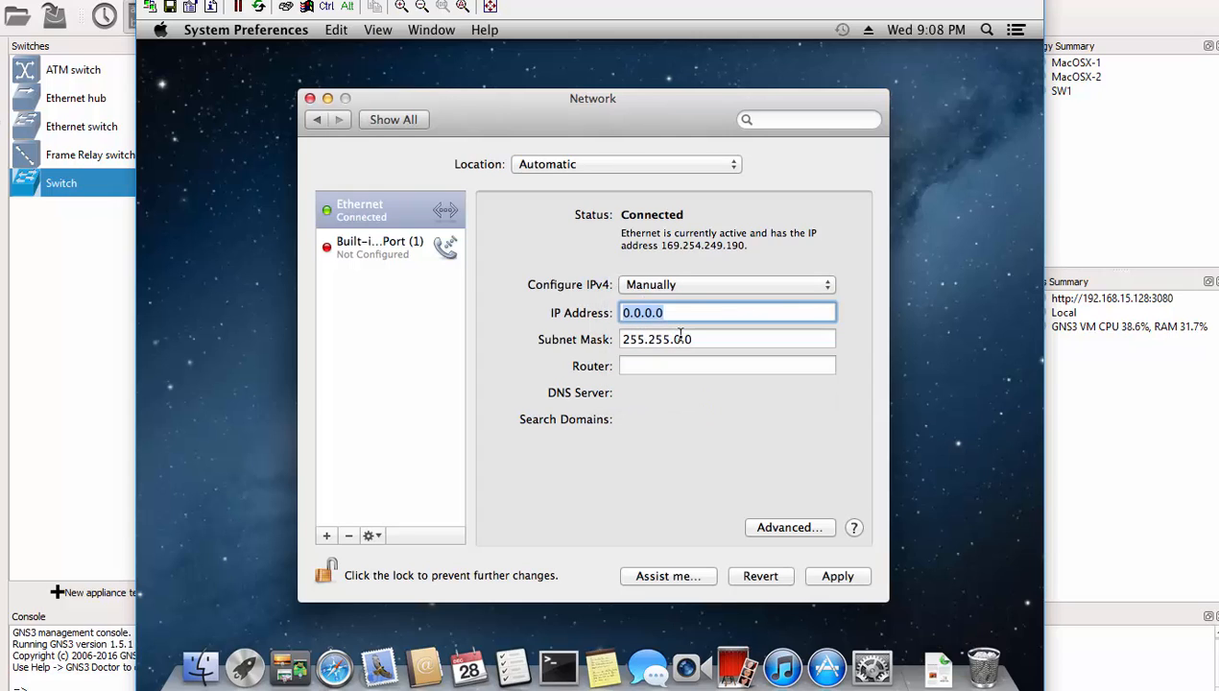
# Step: Set the Ethernet IP address to 10.10.10.2 and the router to 10.10.10.1, and apply the settings
pyautogui.write('10.10.10')
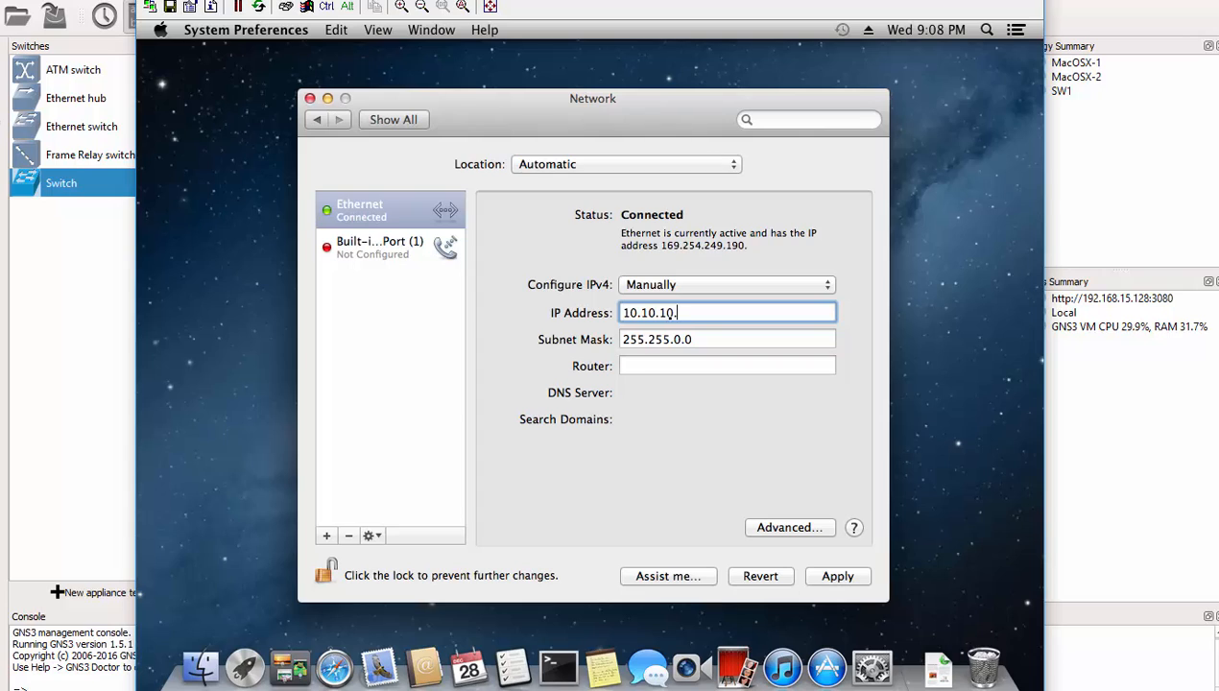
pyautogui.write('.2')
pyautogui.click(641, 365)
pyautogui.write('10.10.10')
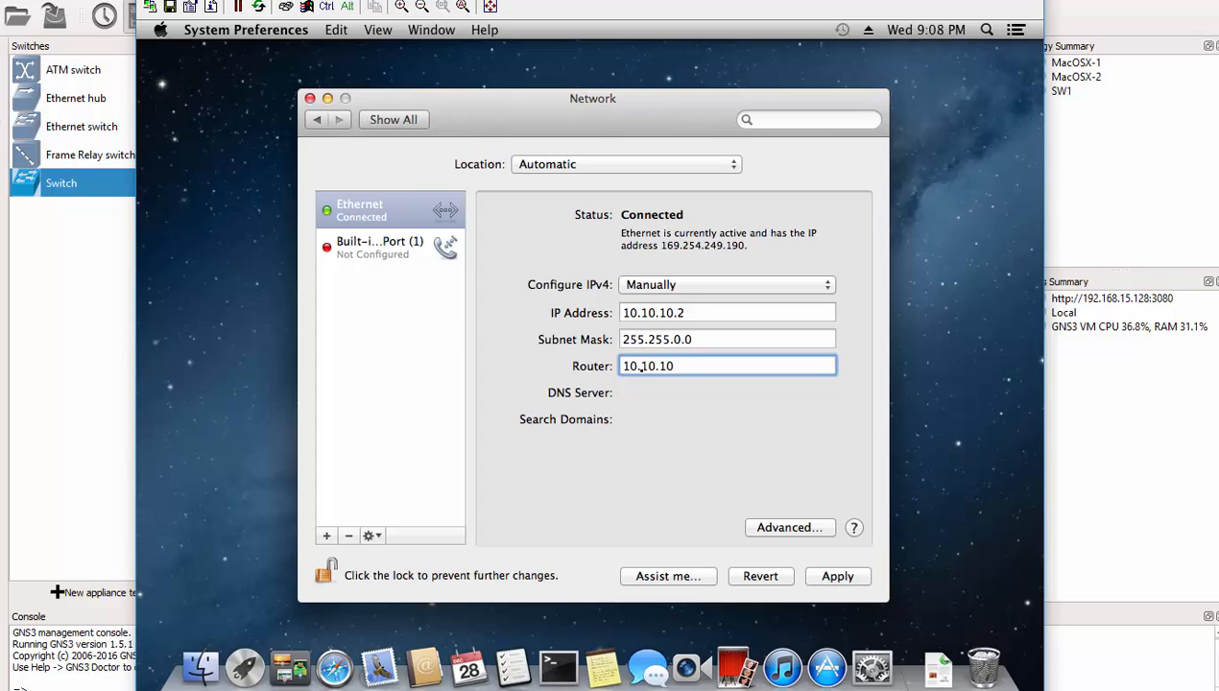
pyautogui.write('.1')
pyautogui.click(838, 577)
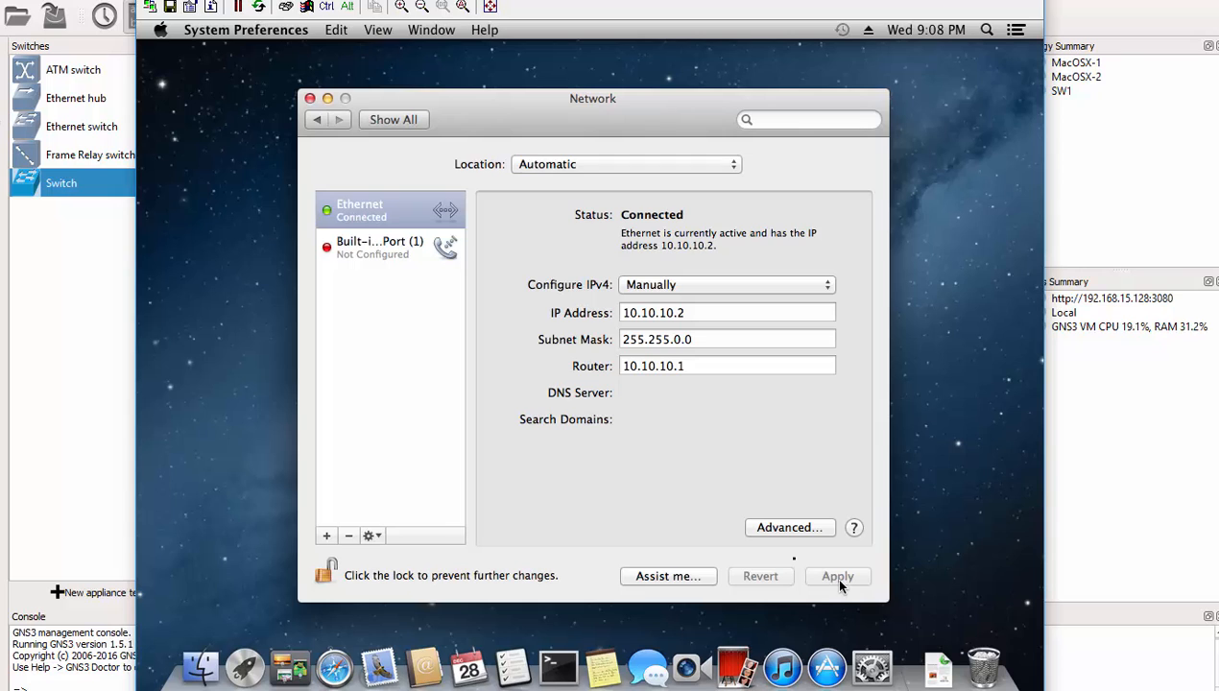
# Step: Enable the Remote Login service in the Mac's Sharing preferences
pyautogui.click(317, 120)
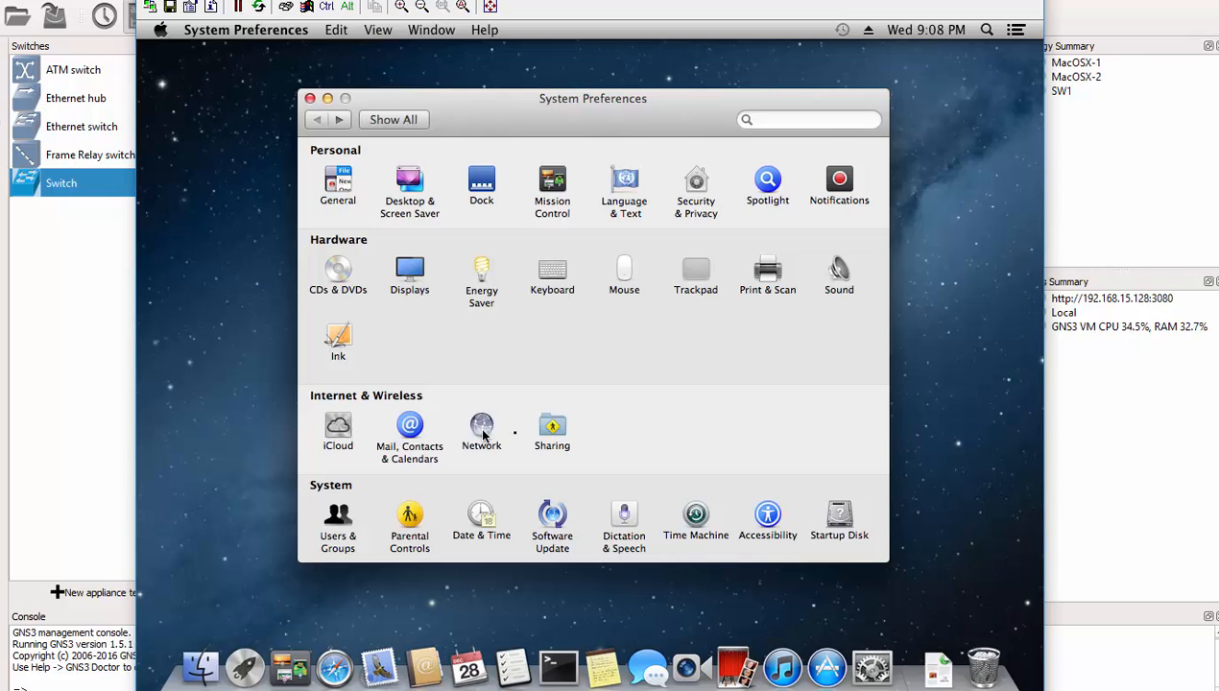
pyautogui.click(555, 434)
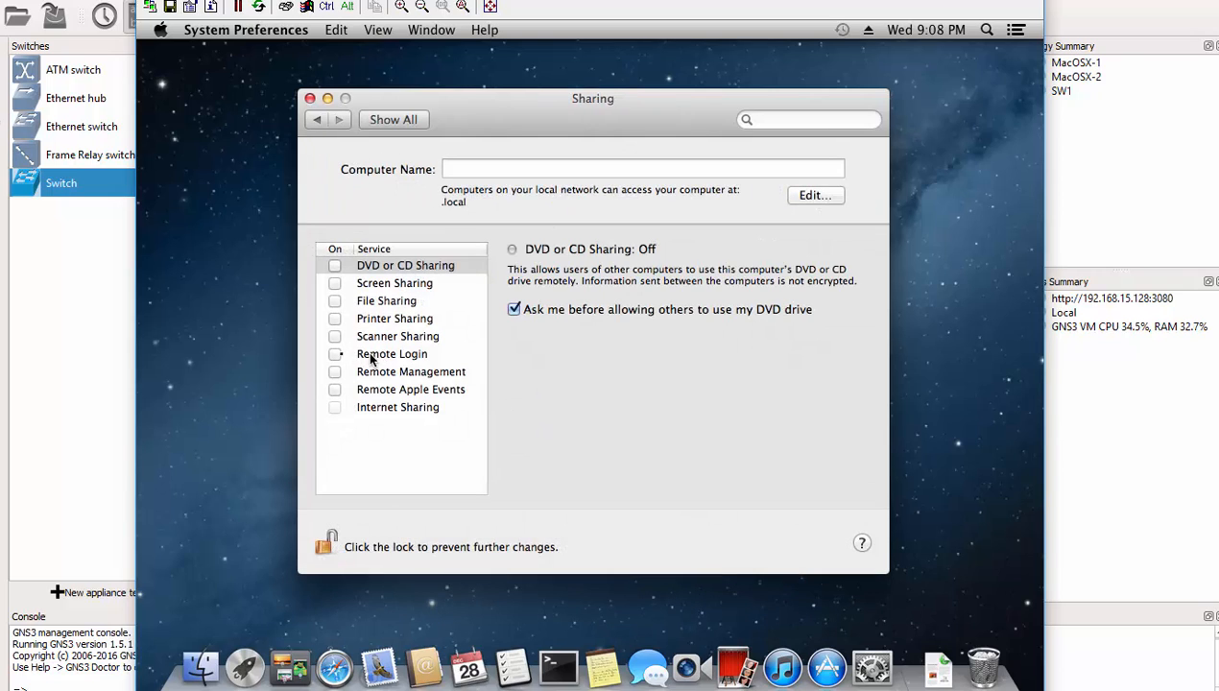
pyautogui.click(335, 355)
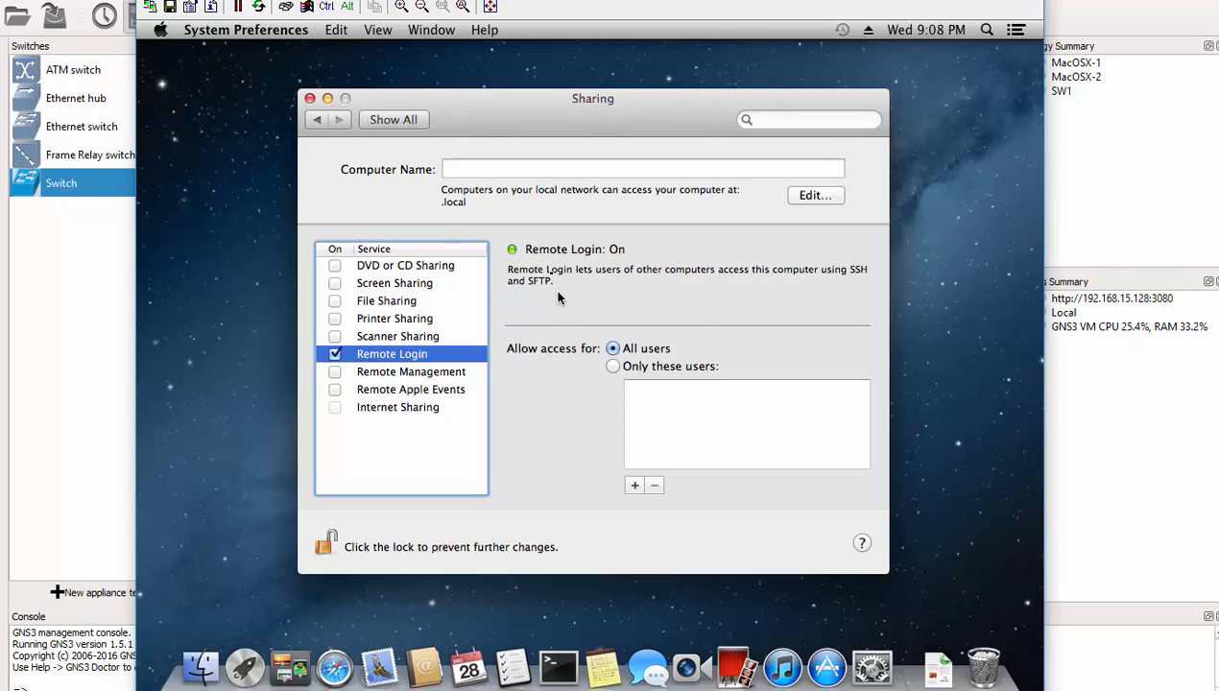
# Step: Set the computer name to MacBookPro in the Sharing preferences and close the preferences window
pyautogui.click(476, 170)
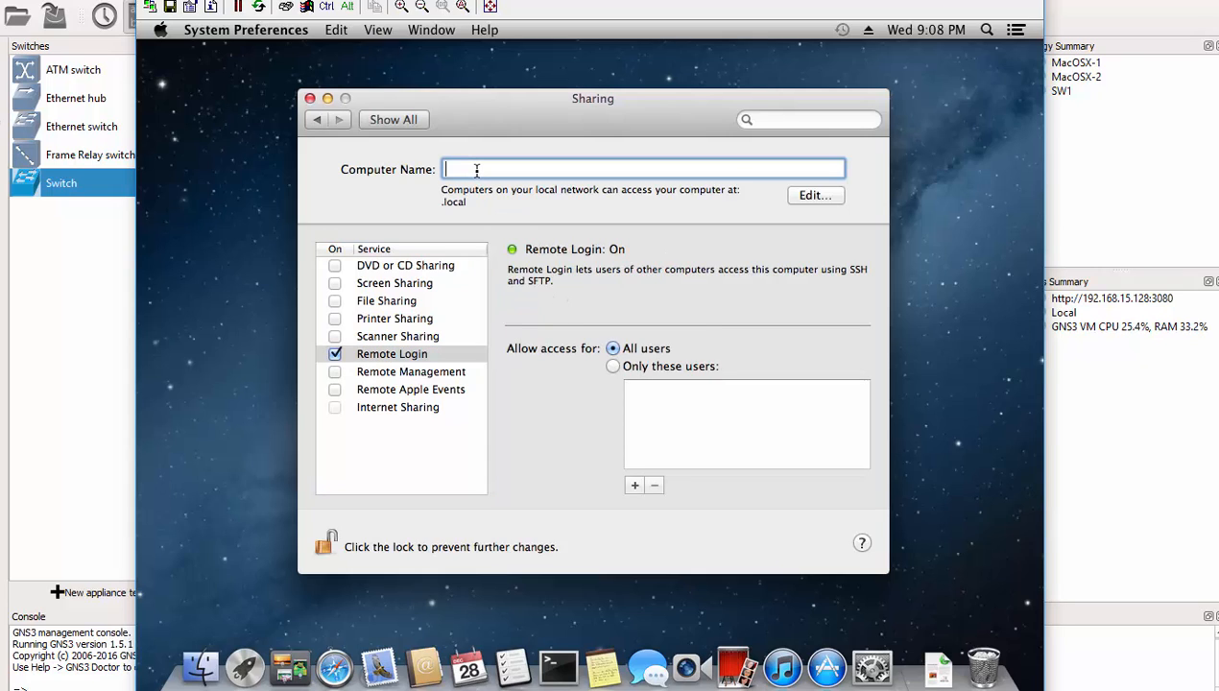
pyautogui.write('M')
pyautogui.write('cBookPro')
pyautogui.click(310, 99)
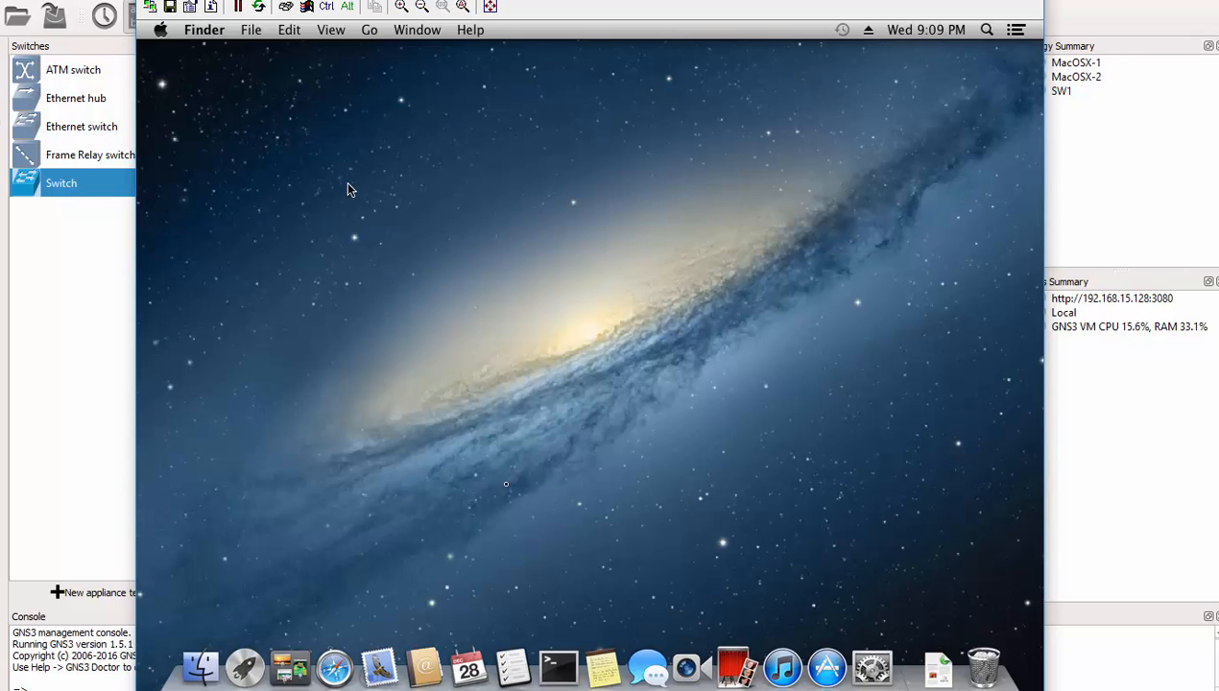
# Step: Run ifconfig in a Terminal on MacOSX-1 and check the inet address of en0
pyautogui.click(558, 669)
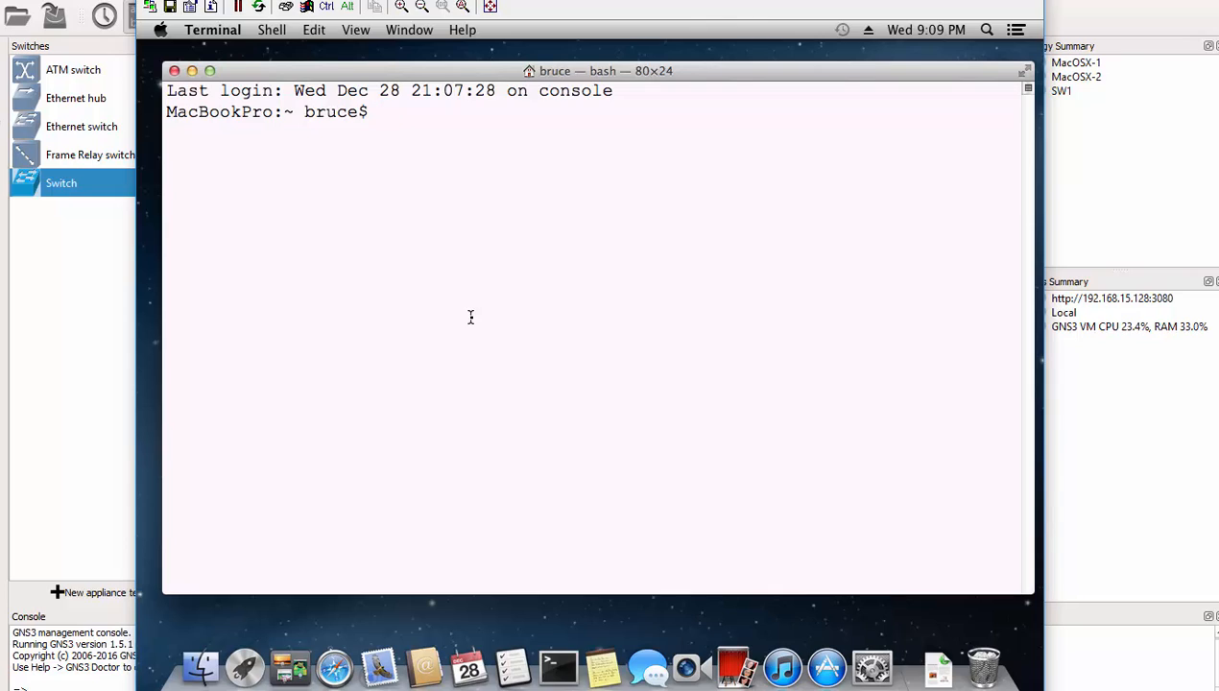
pyautogui.write('ifconfig')
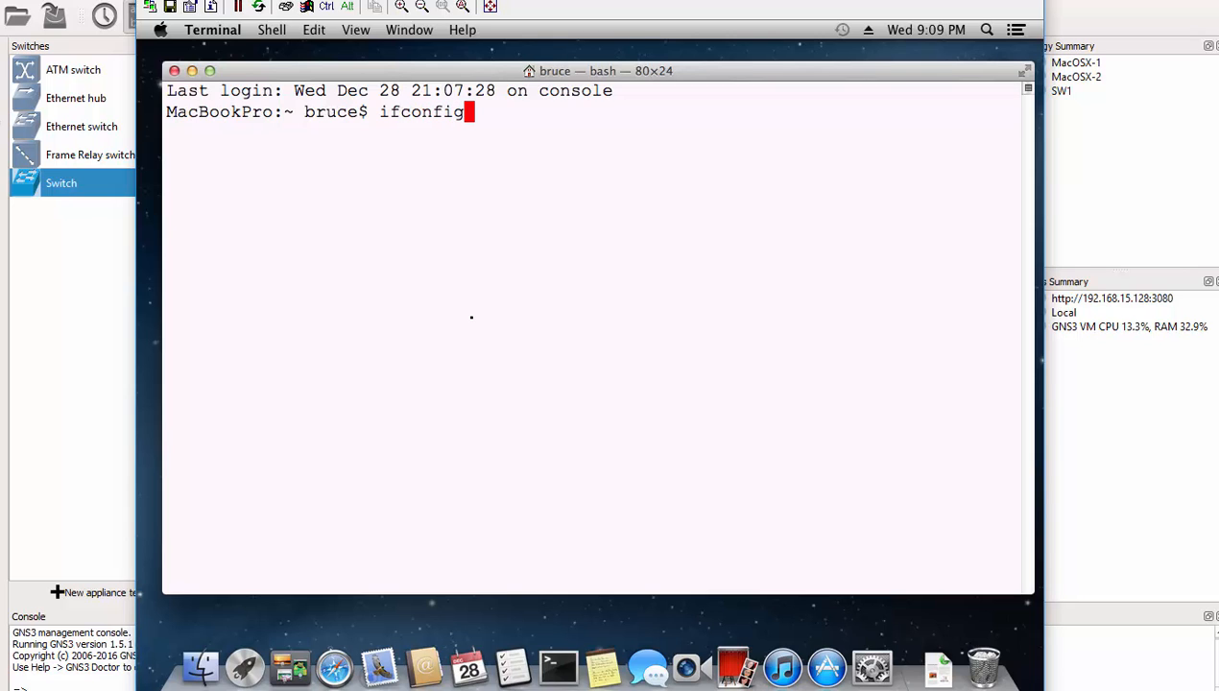
pyautogui.press('Return')
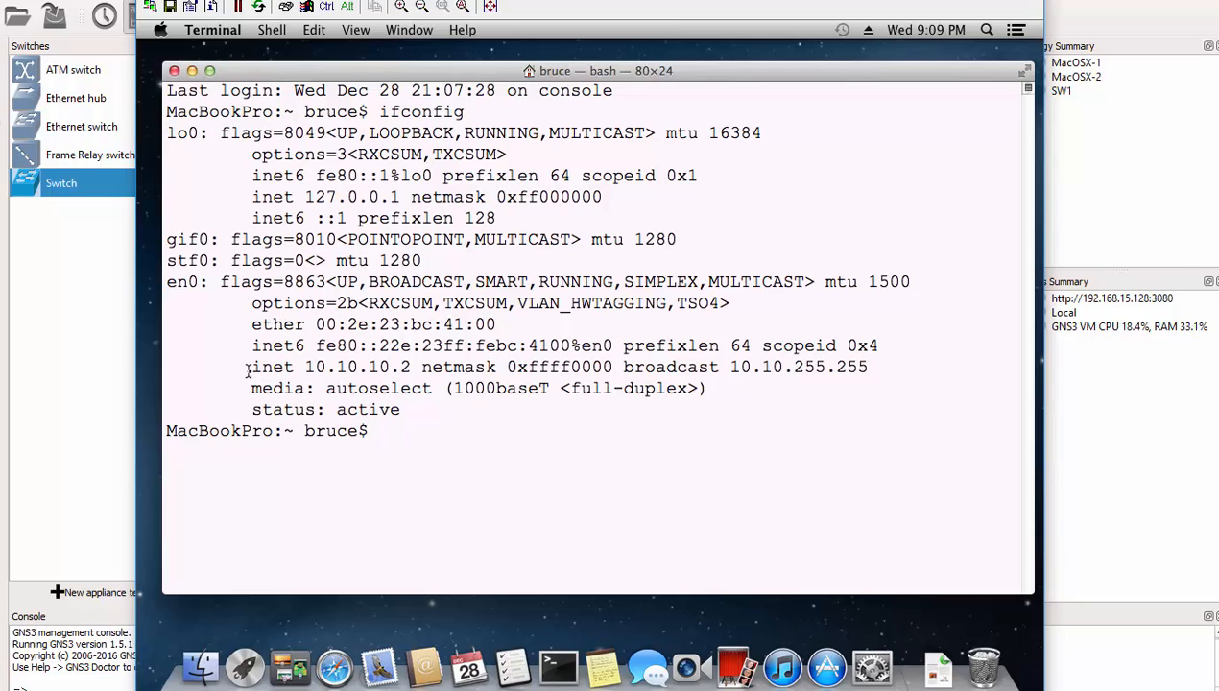
pyautogui.moveTo(250, 369); pyautogui.dragTo(420, 370)
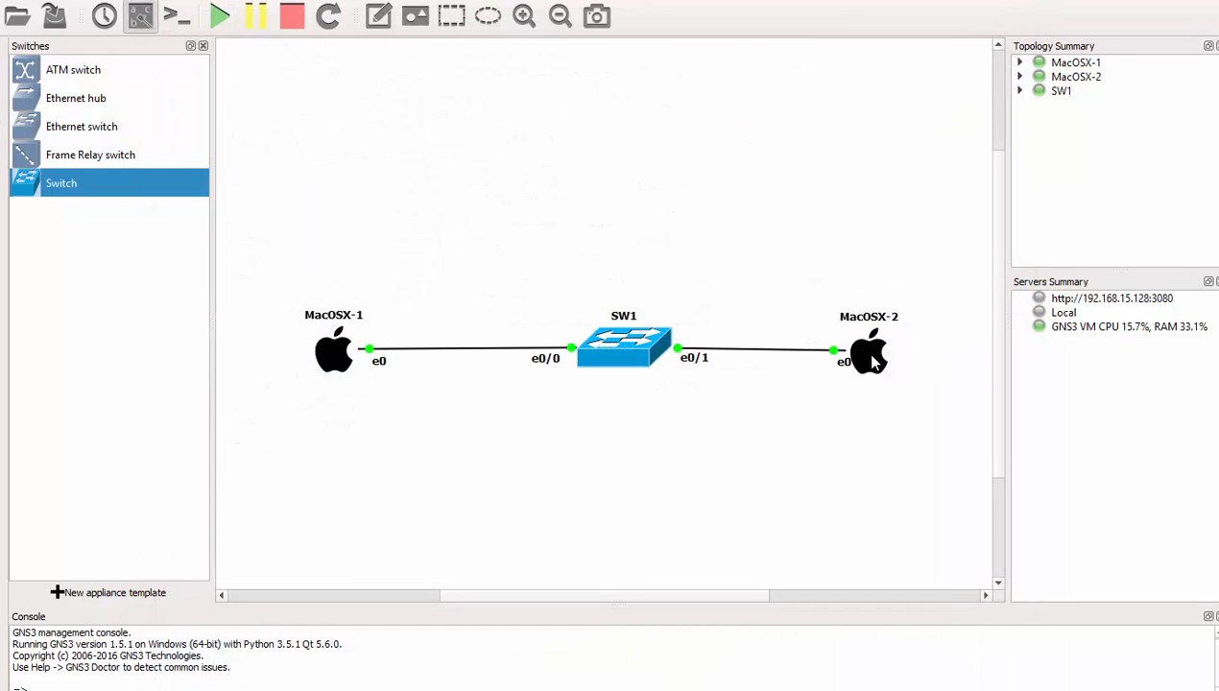
# Step: Open MacOSX-2's console, log in to the user account with its password, and ignore the blank DVD prompt
pyautogui.moveTo(865, 348)
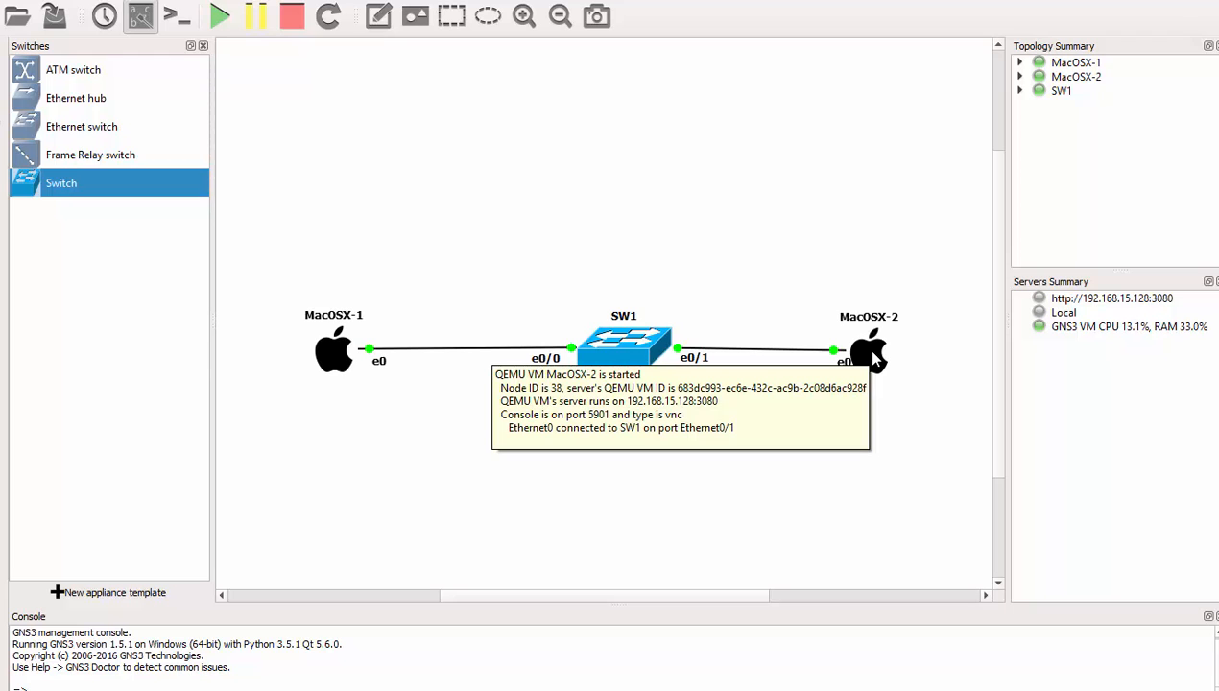
pyautogui.doubleClick(873, 353)
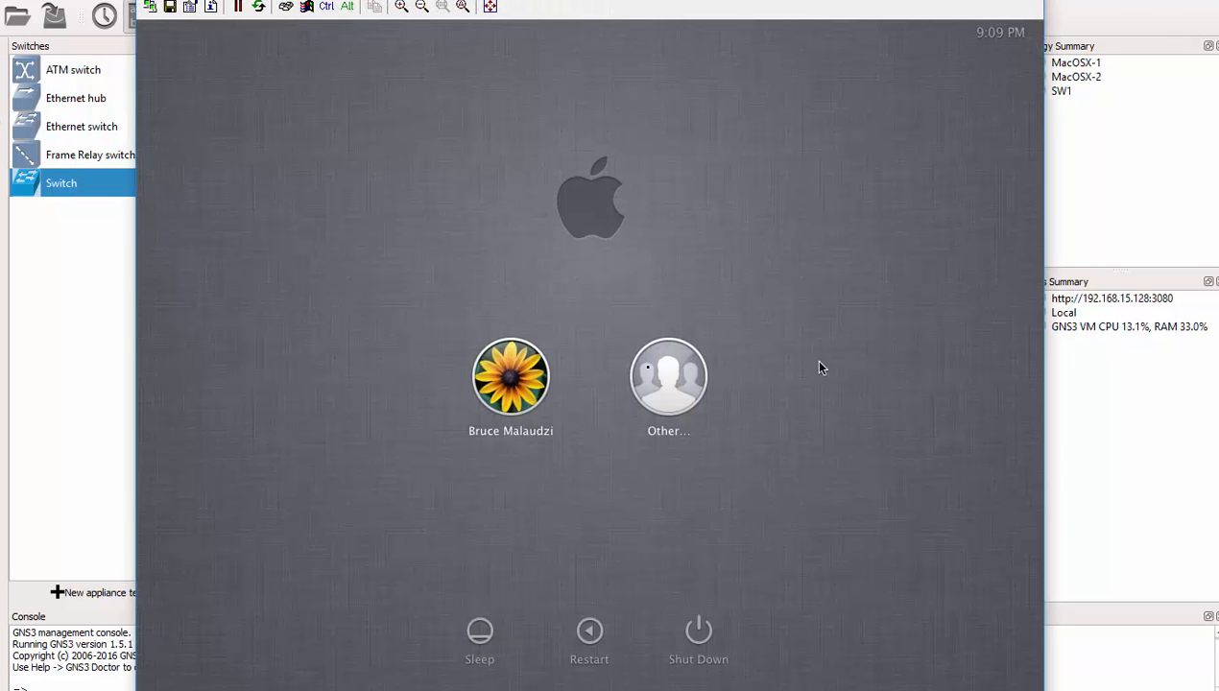
pyautogui.click(518, 393)
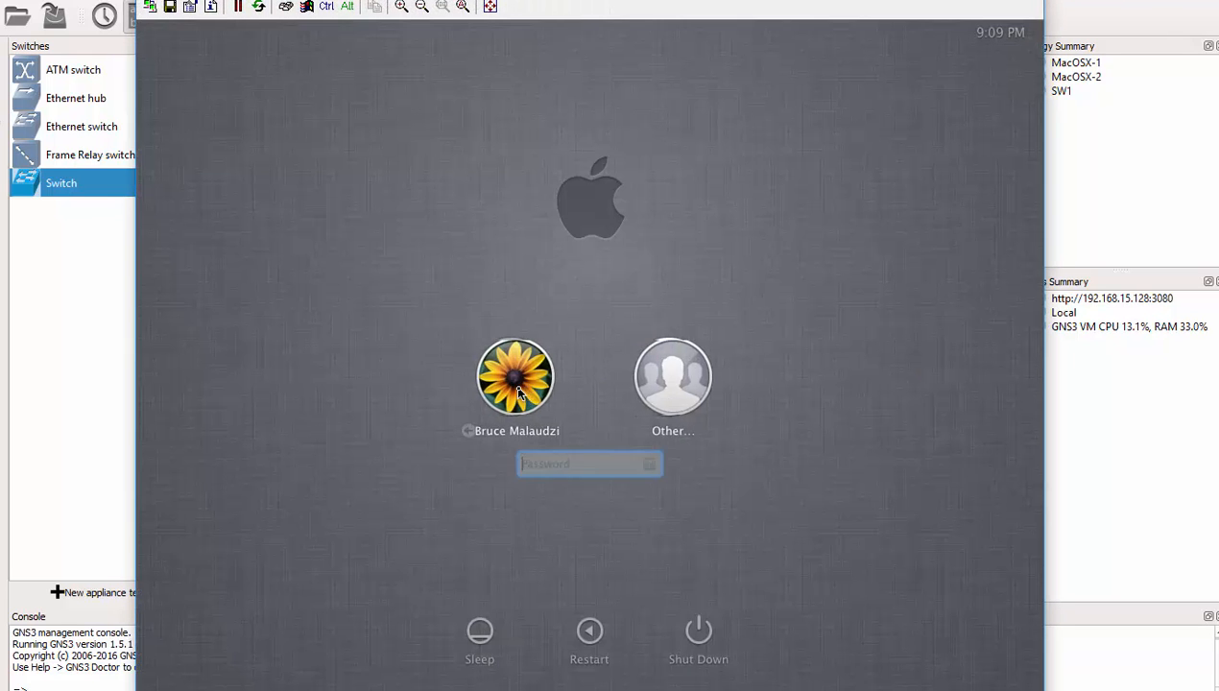
pyautogui.write('•••••')
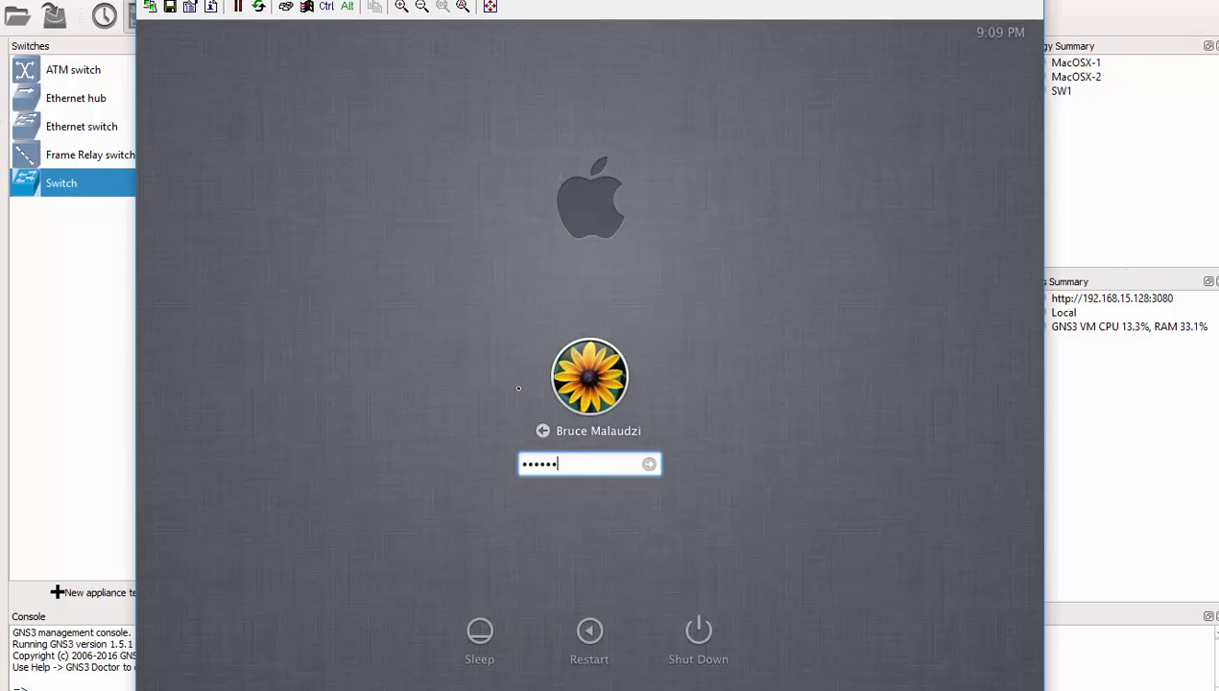
pyautogui.press('Return')
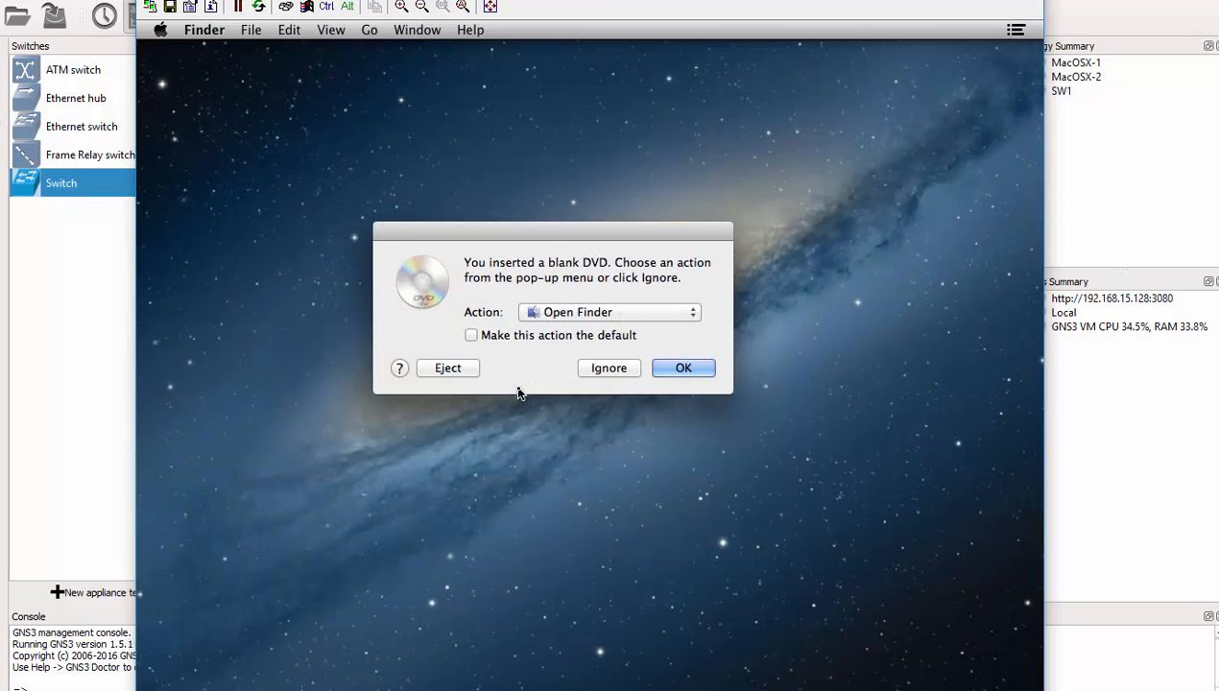
pyautogui.click(607, 371)
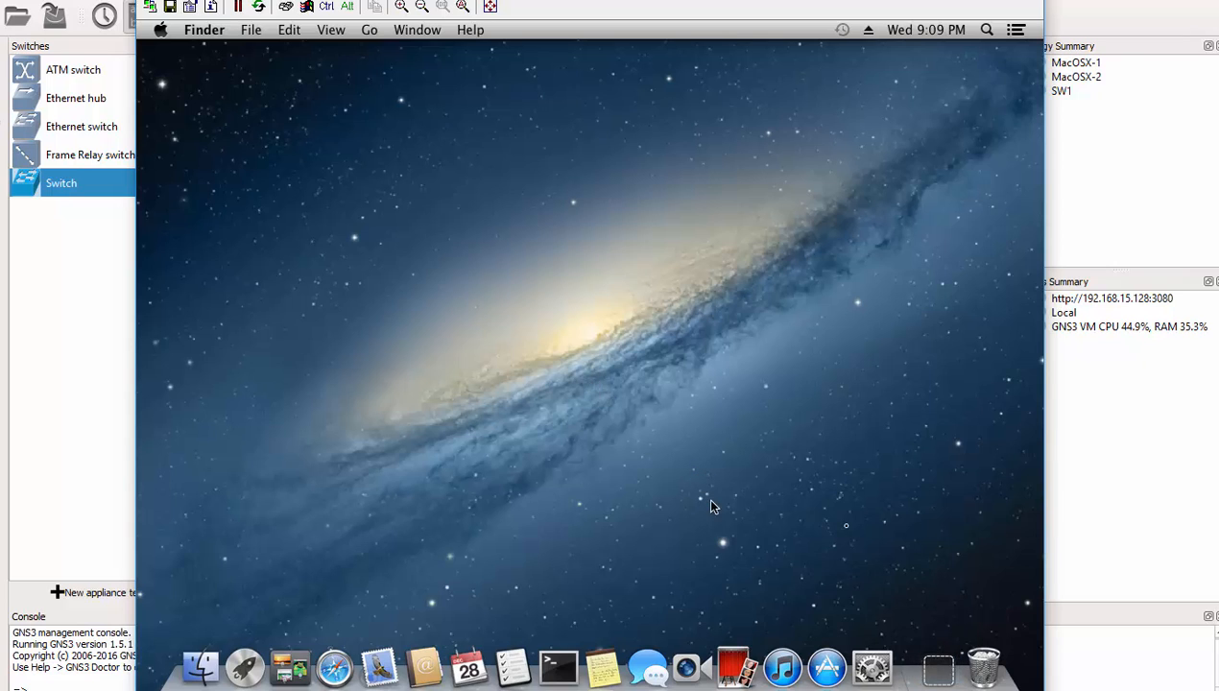
# Step: On MacOSX-2, open the Network preferences and set the Ethernet IPv4 configuration to Manually
pyautogui.click(878, 672)
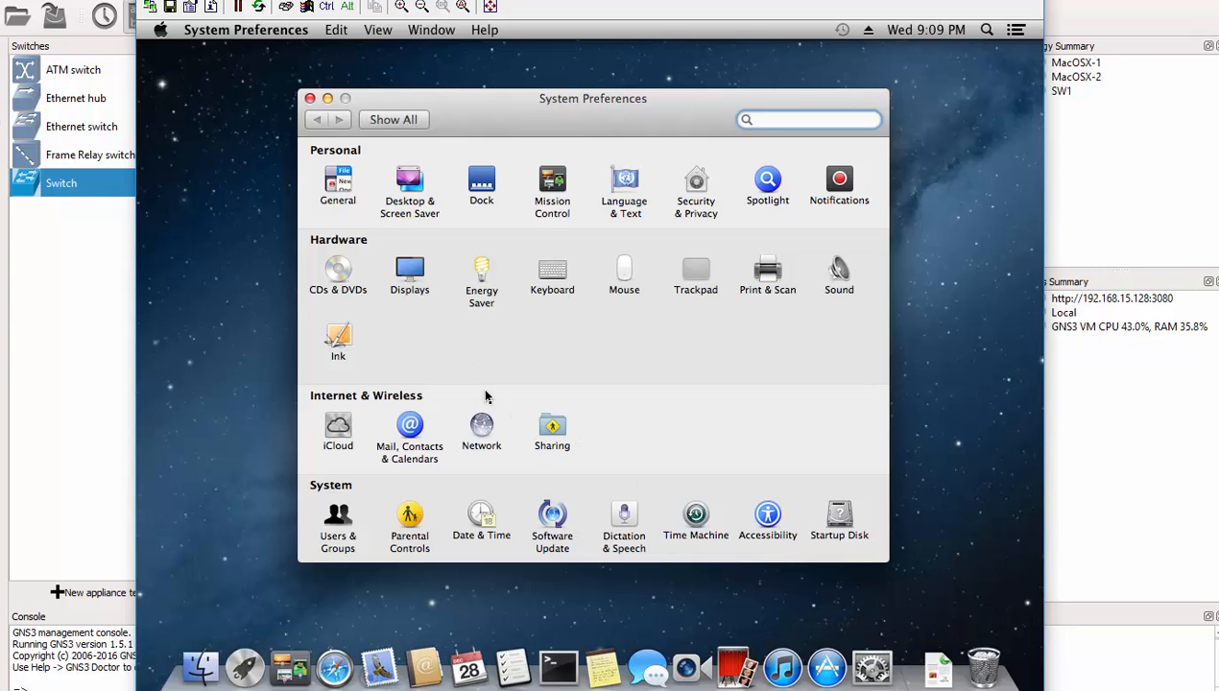
pyautogui.click(483, 427)
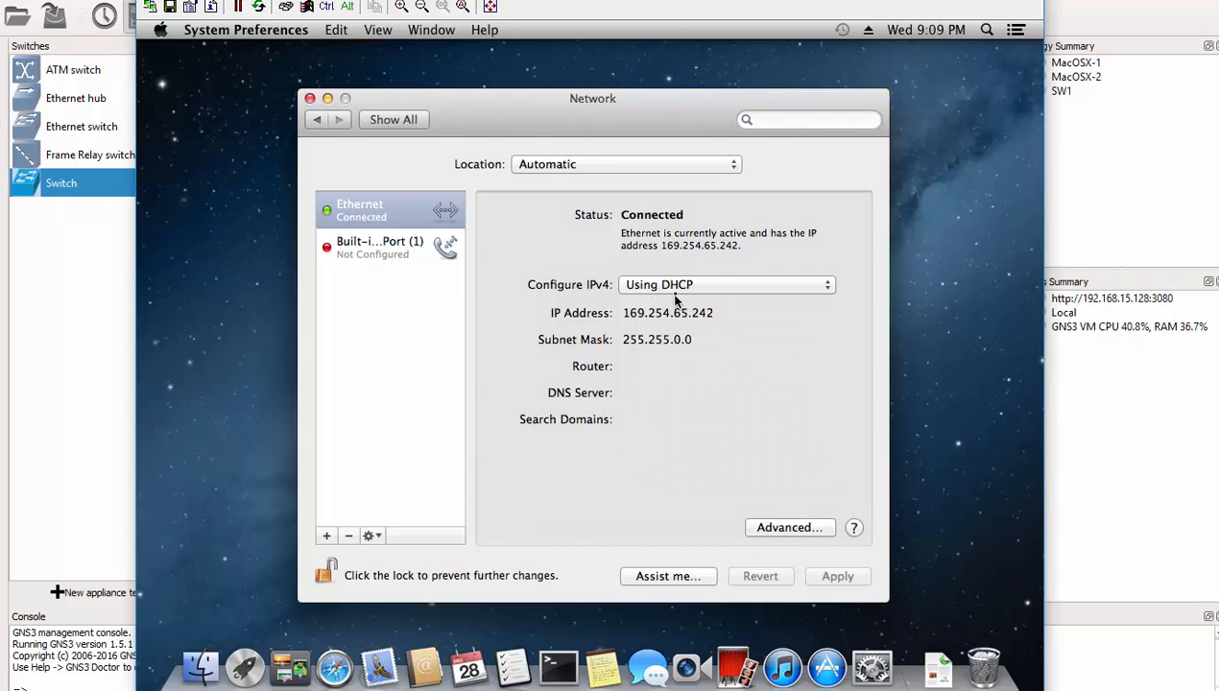
pyautogui.click(676, 287)
pyautogui.click(670, 333)
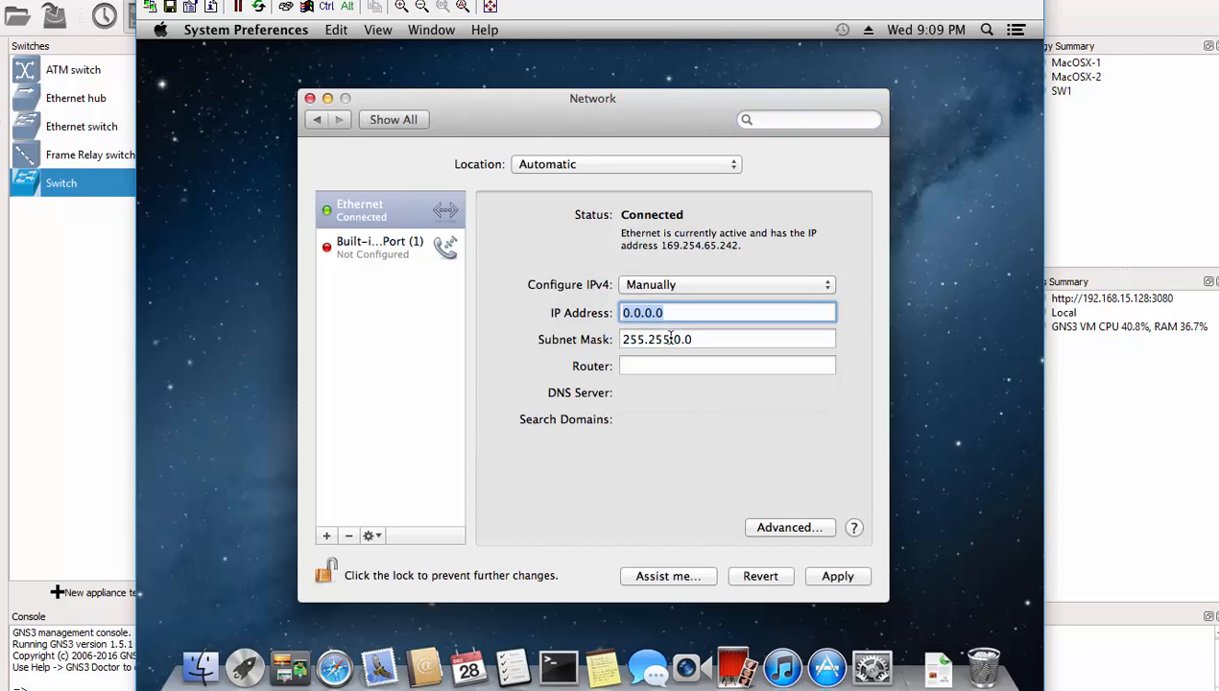
# Step: Set the Ethernet IP address to 10.10.10.3 and the router to 10.10.10.1, apply the settings, and close the preferences
pyautogui.write('10.10.1')
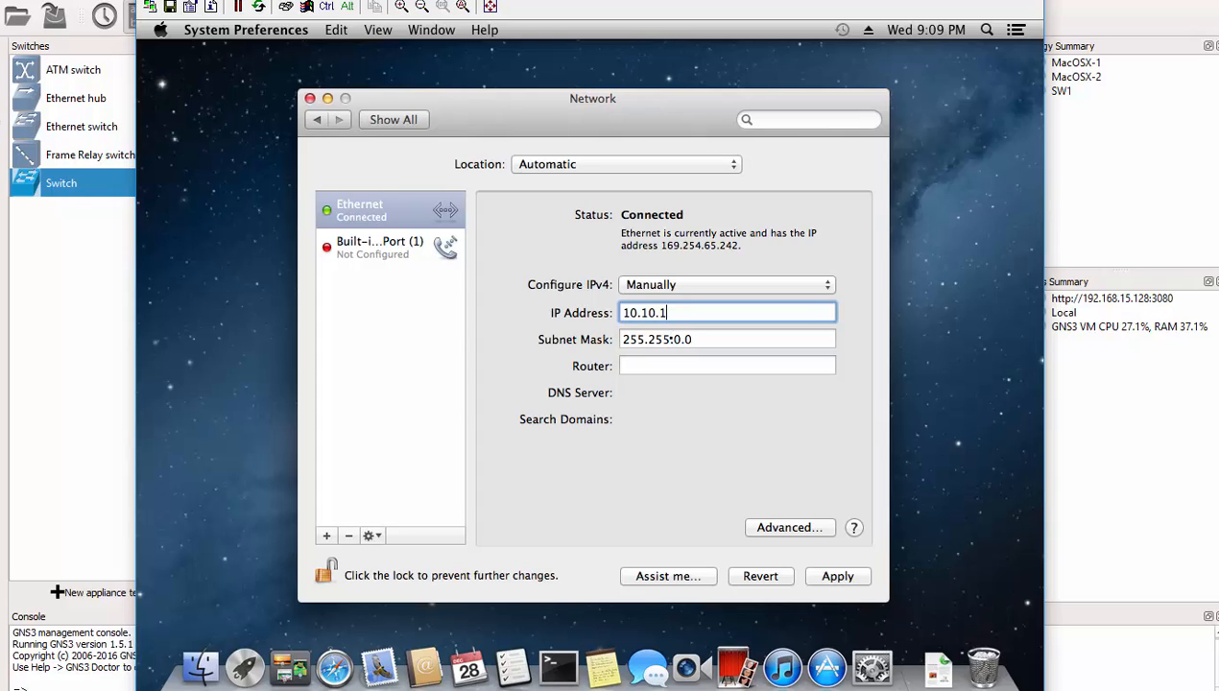
pyautogui.write('0.3')
pyautogui.click(626, 365)
pyautogui.write('10.10')
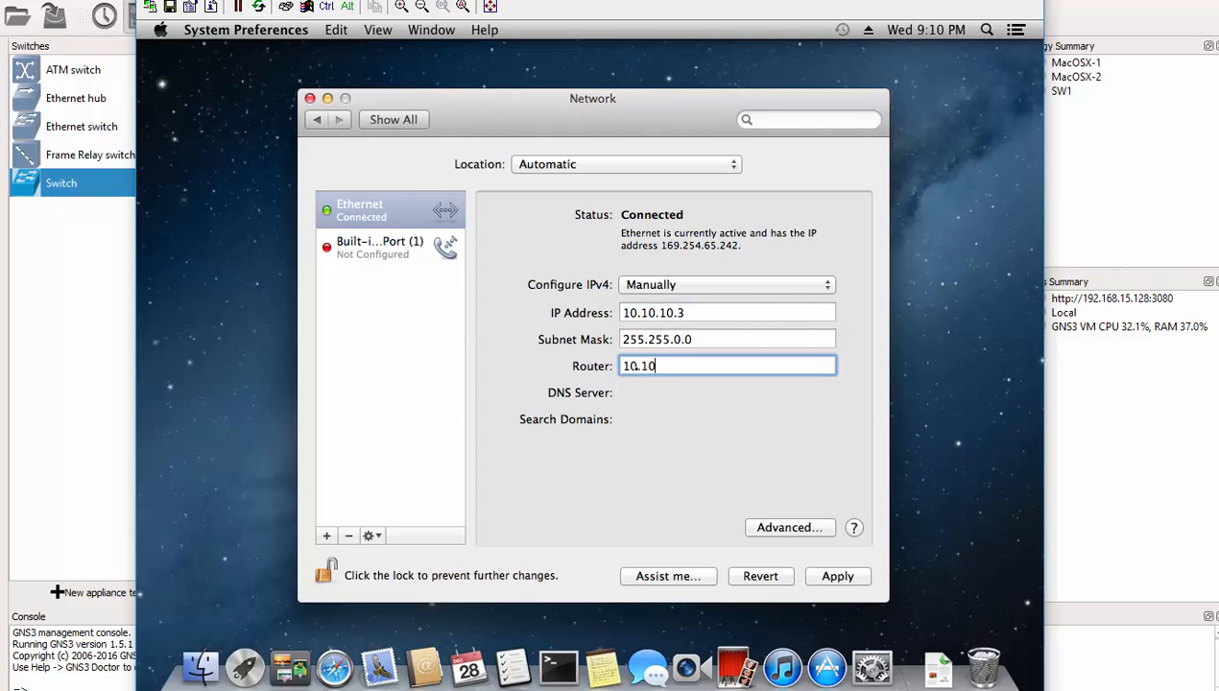
pyautogui.write('.10.1')
pyautogui.click(835, 579)
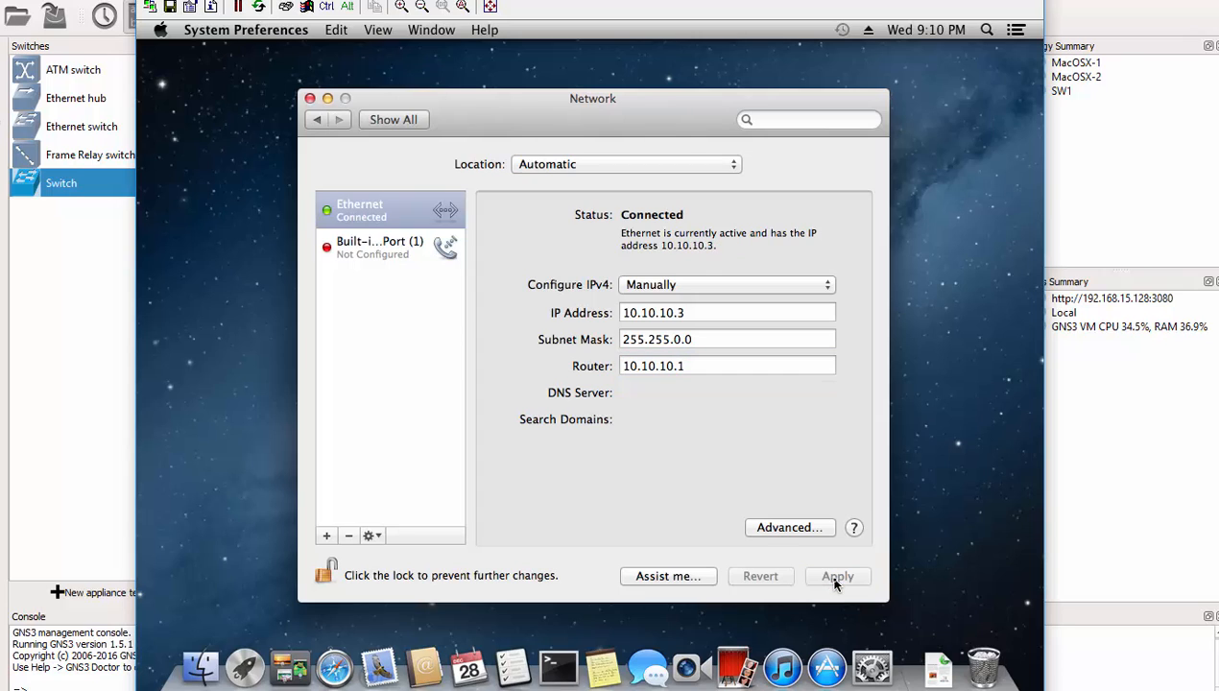
pyautogui.click(310, 99)
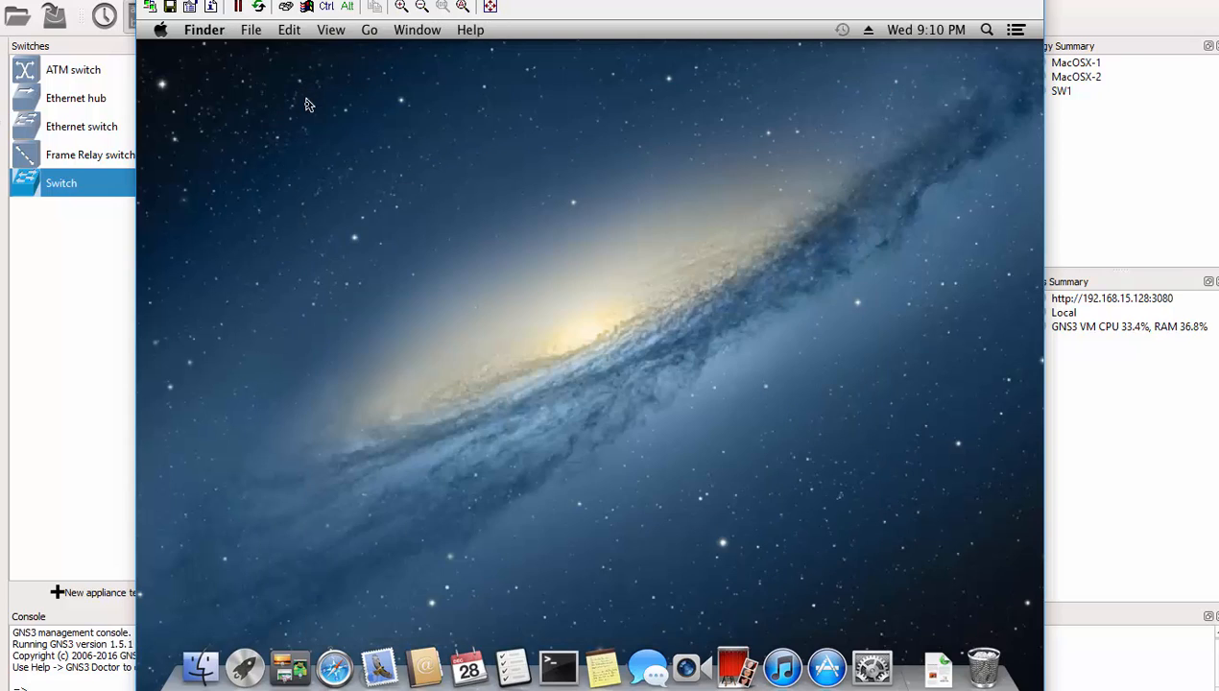
# Step: Run ifconfig in a Terminal on MacOSX-2 and check the inet address of en0
pyautogui.click(558, 669)
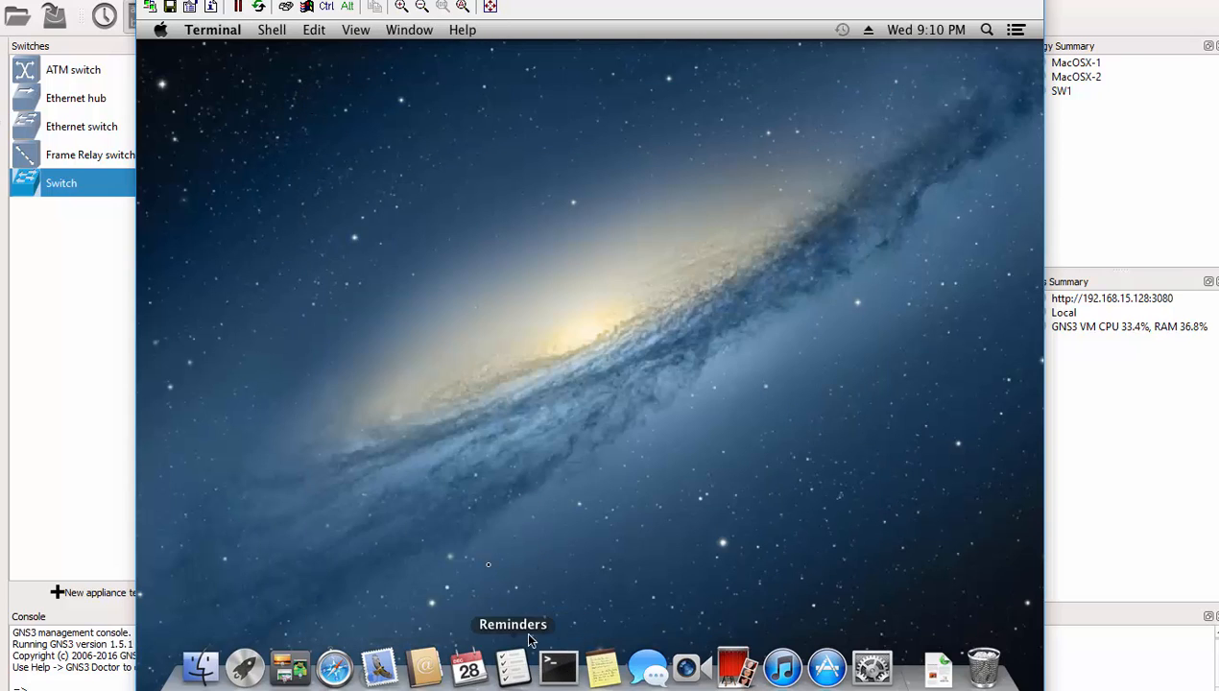
pyautogui.write('i')
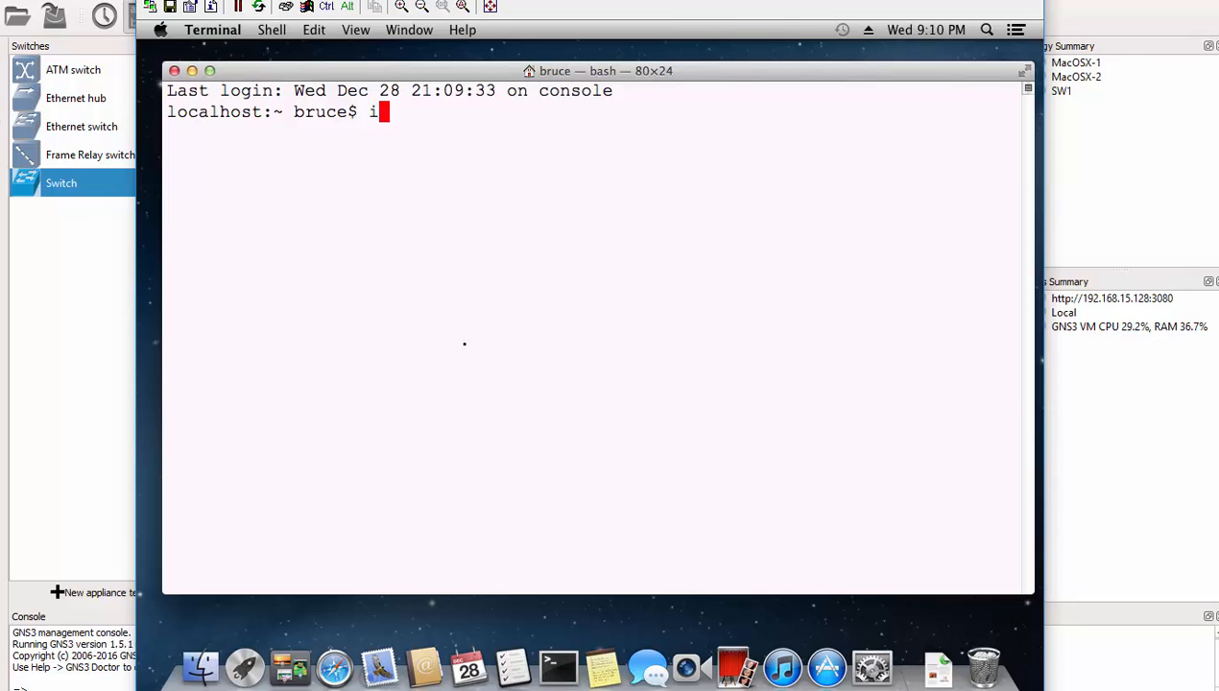
pyautogui.write('fconfig')
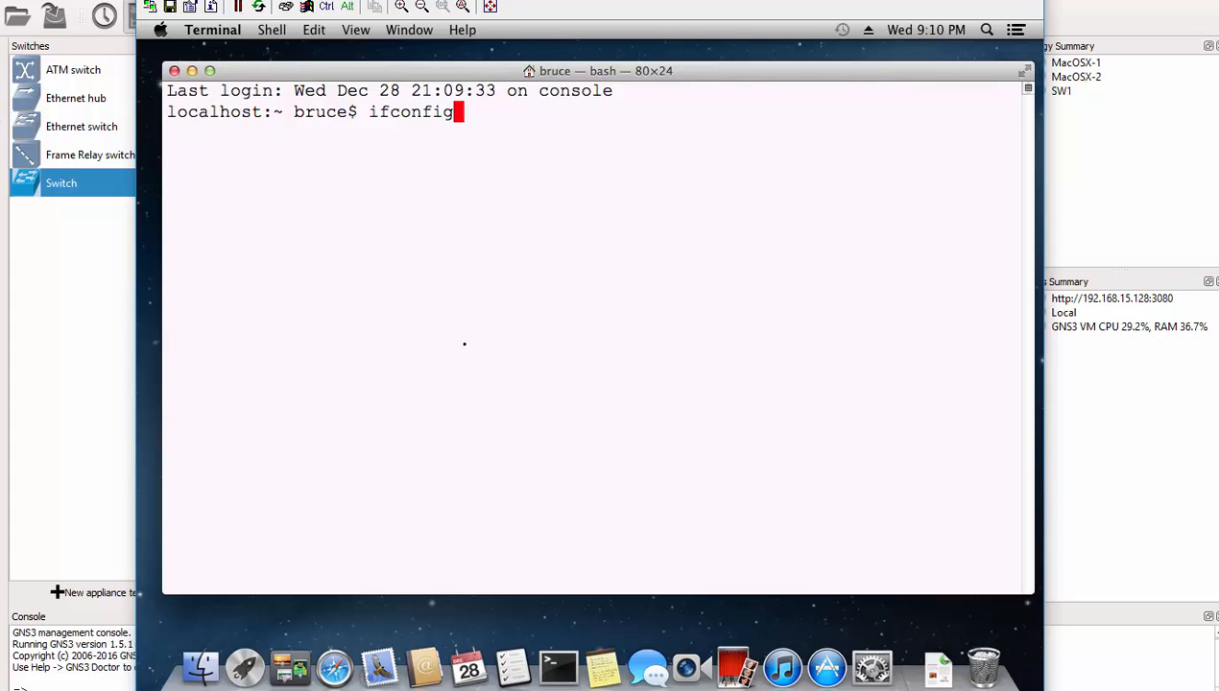
pyautogui.press('Return')
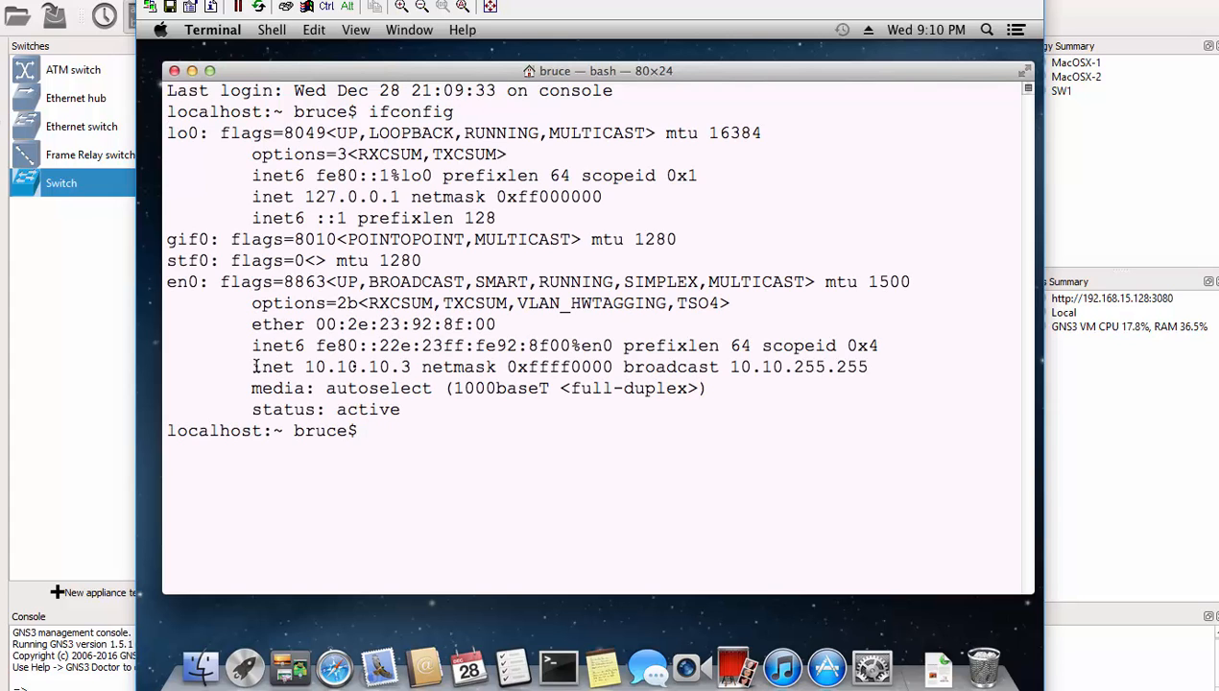
pyautogui.moveTo(251, 367); pyautogui.dragTo(434, 366)
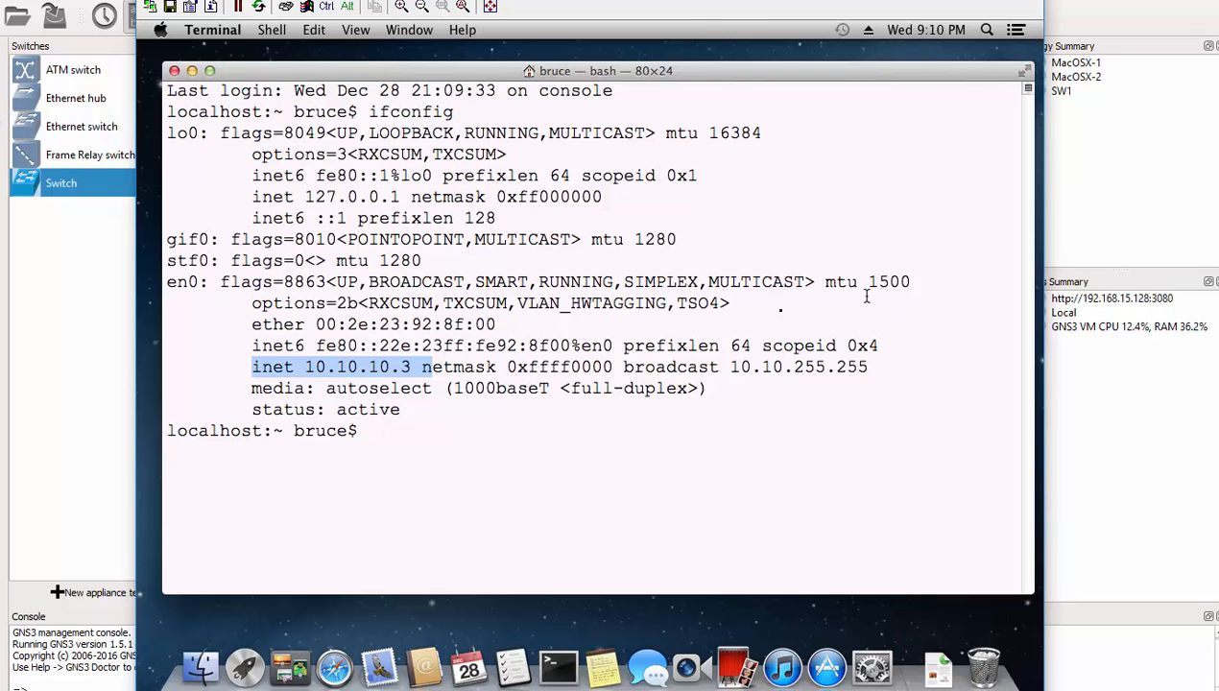
pyautogui.click(503, 437)
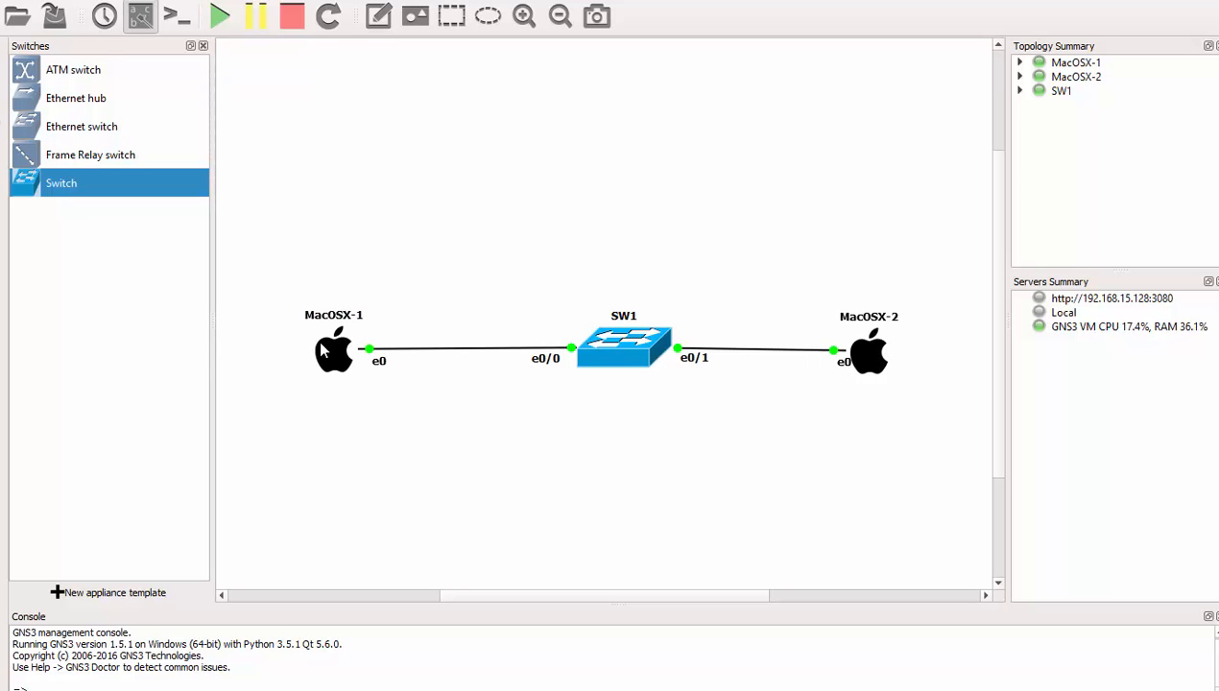
# Step: Return to the topology and add a text note reading 10.10.10.2, centered beneath the MacOSX-1 node
pyautogui.click(378, 15)
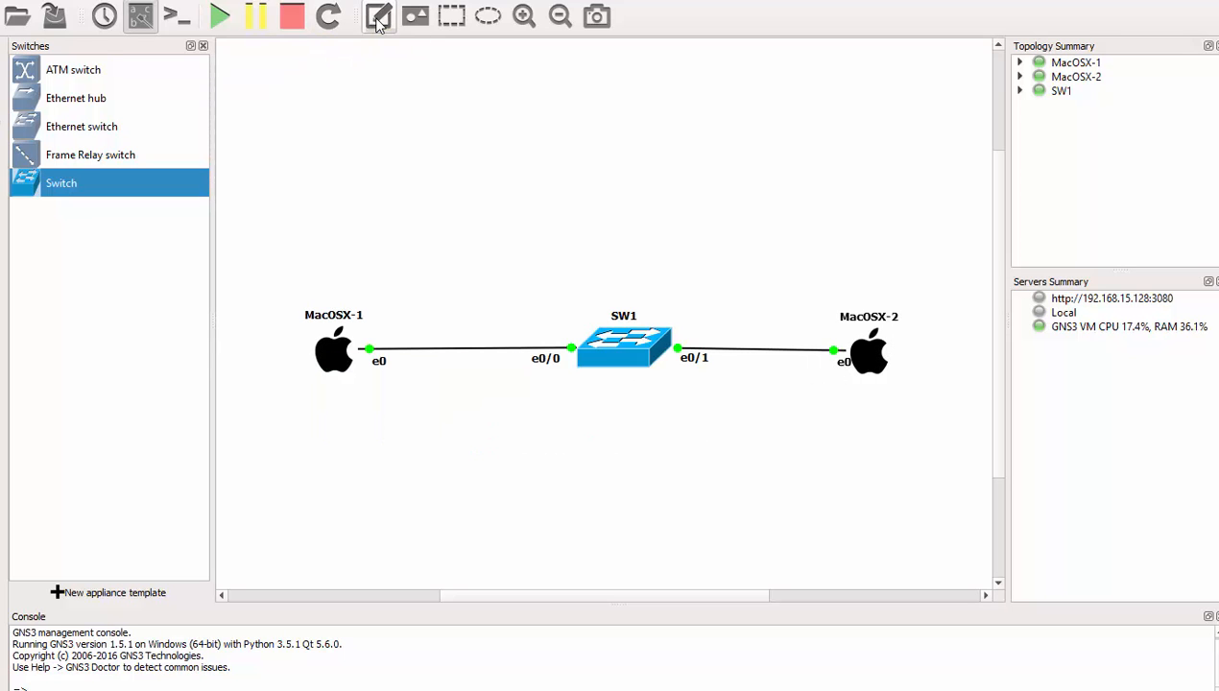
pyautogui.click(310, 403)
pyautogui.write('10.10.1')
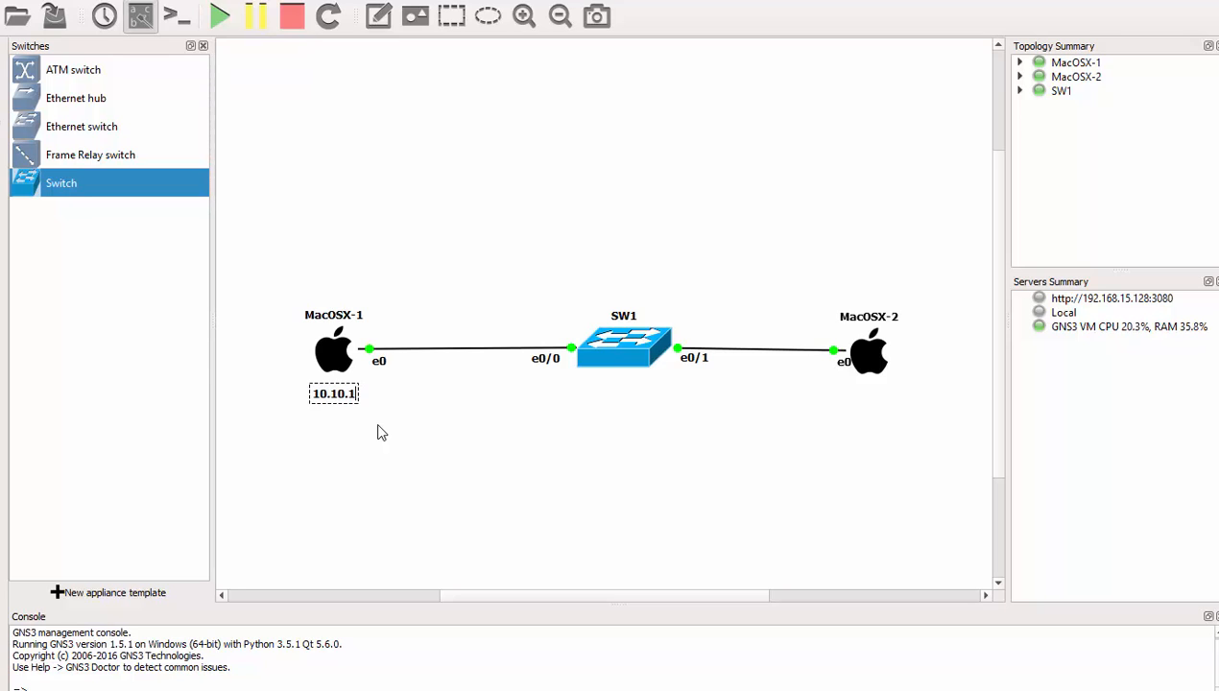
pyautogui.write('.')
pyautogui.press('BackSpace')
pyautogui.write('0.2')
pyautogui.click(378, 430)
pyautogui.click(333, 397)
pyautogui.moveTo(333, 396); pyautogui.dragTo(324, 393)
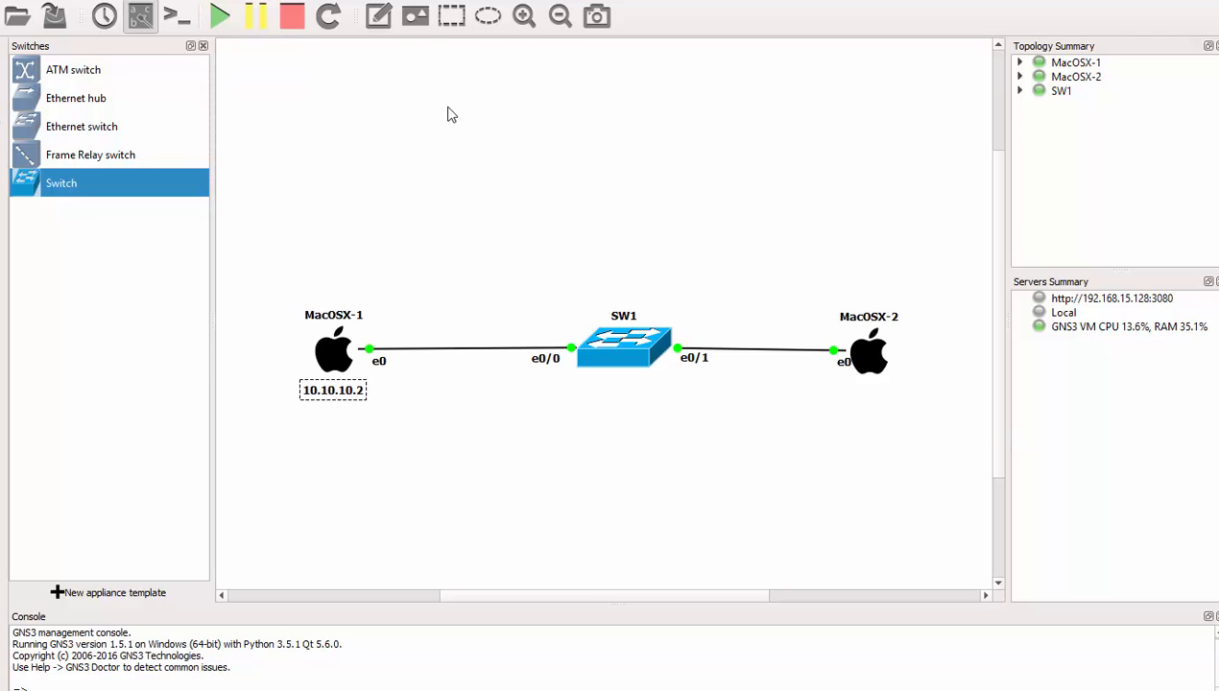
# Step: Add a text note reading 10.10.10.3 beneath the MacOSX-2 node
pyautogui.click(377, 16)
pyautogui.click(839, 389)
pyautogui.write('10.1010.')
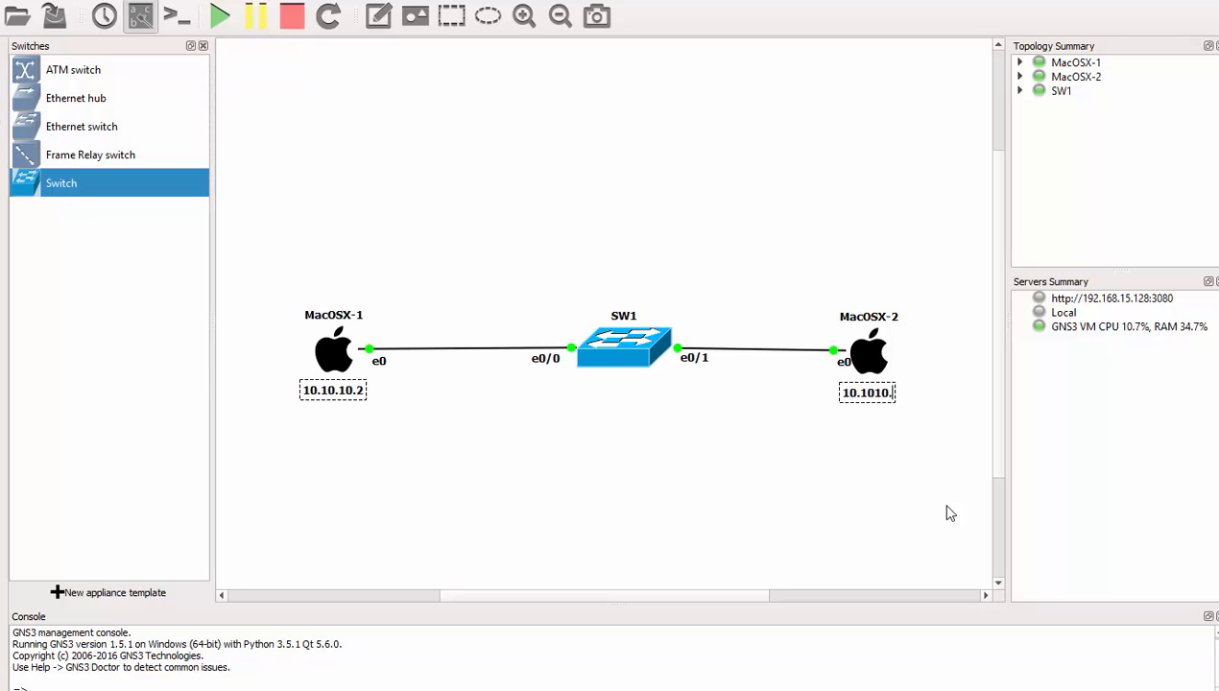
pyautogui.press('BackSpace')
pyautogui.press('BackSpace')
pyautogui.press('BackSpace')
pyautogui.write('.10.3')
pyautogui.click(936, 512)
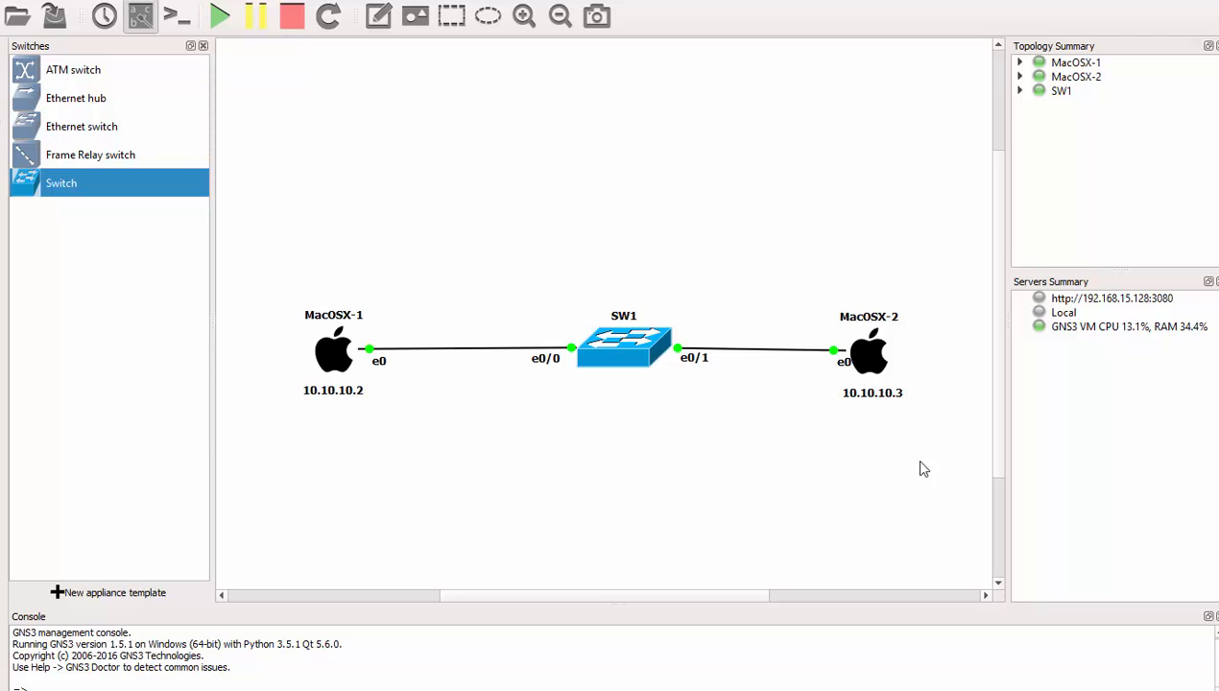
# Step: Open the MacOSX-2 console and replace the old ifconfig window with a fresh Terminal session
pyautogui.doubleClick(862, 351)
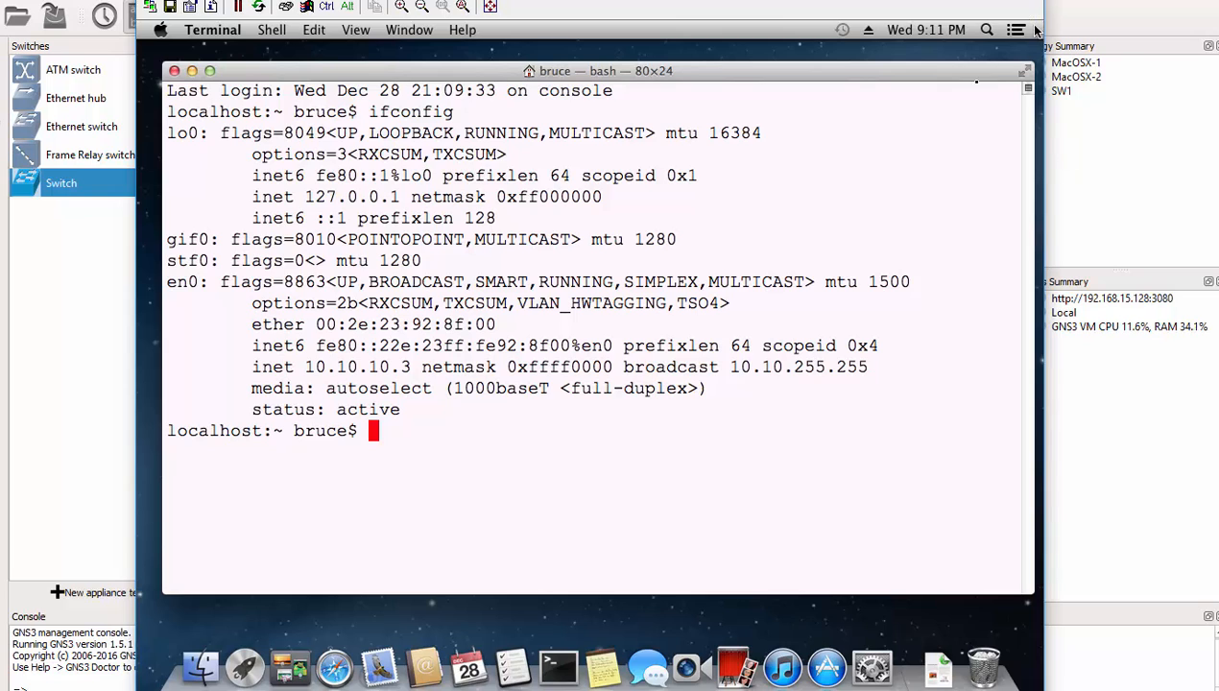
pyautogui.click(174, 71)
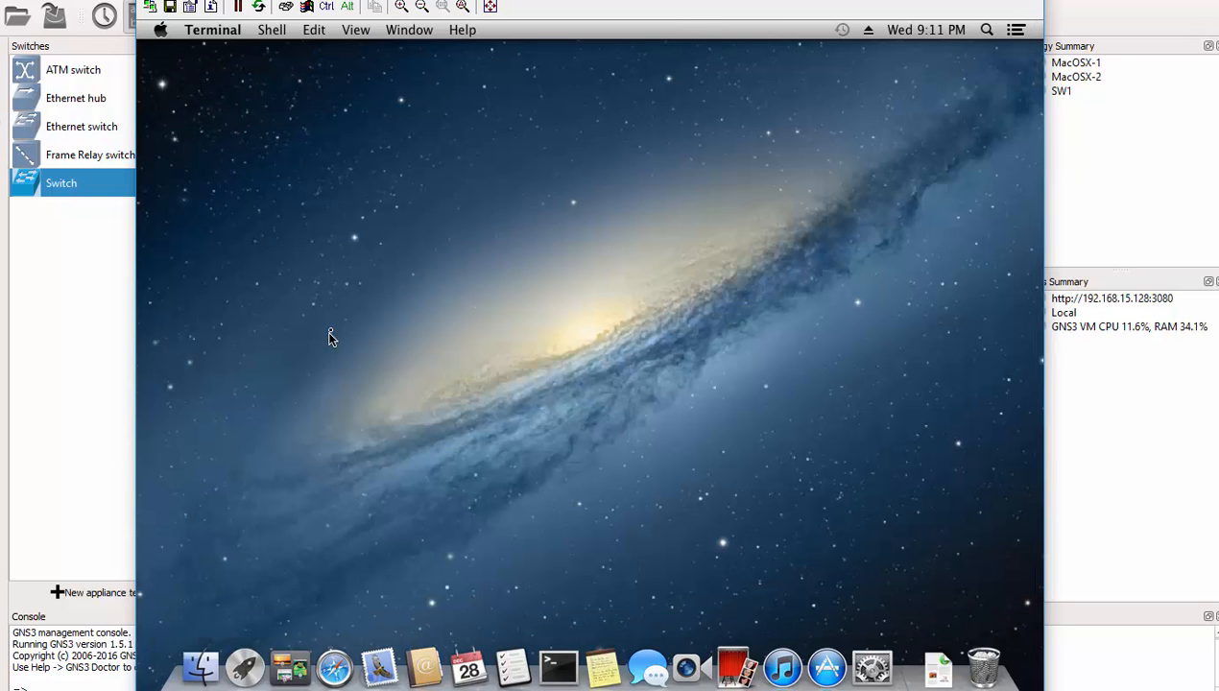
pyautogui.click(558, 667)
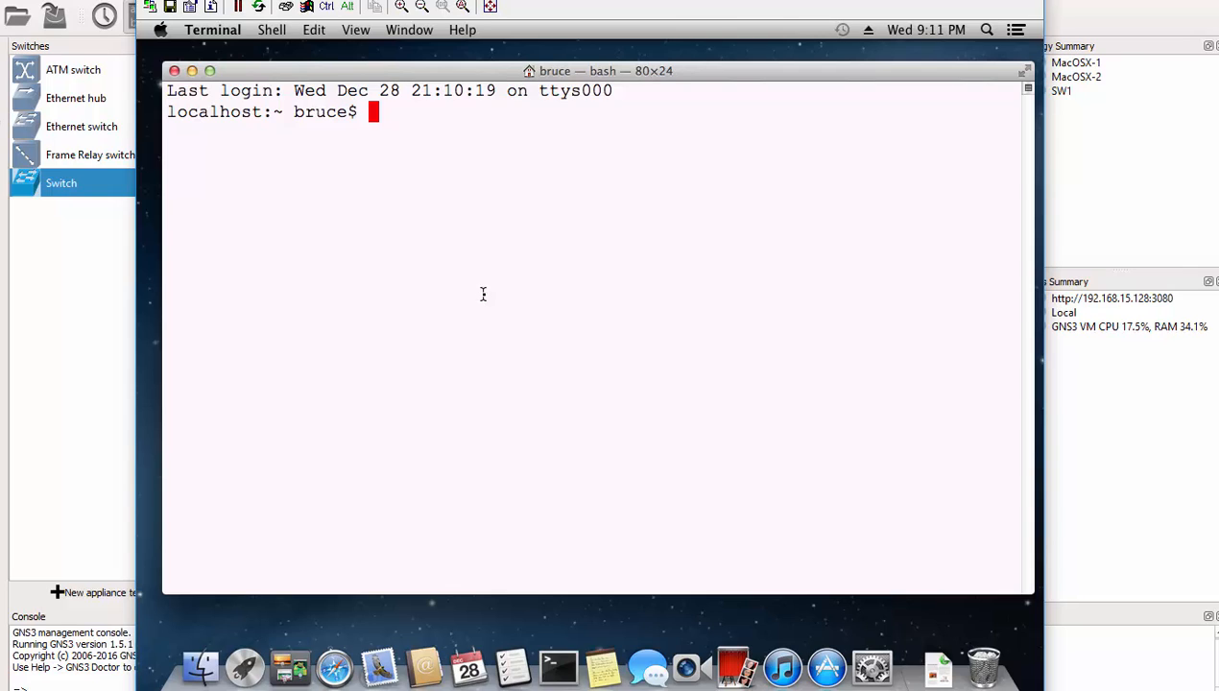
# Step: Start an SSH connection from MacOSX-2 to 10.10.10.2 using the remote machine's account username
pyautogui.write('ssh b')
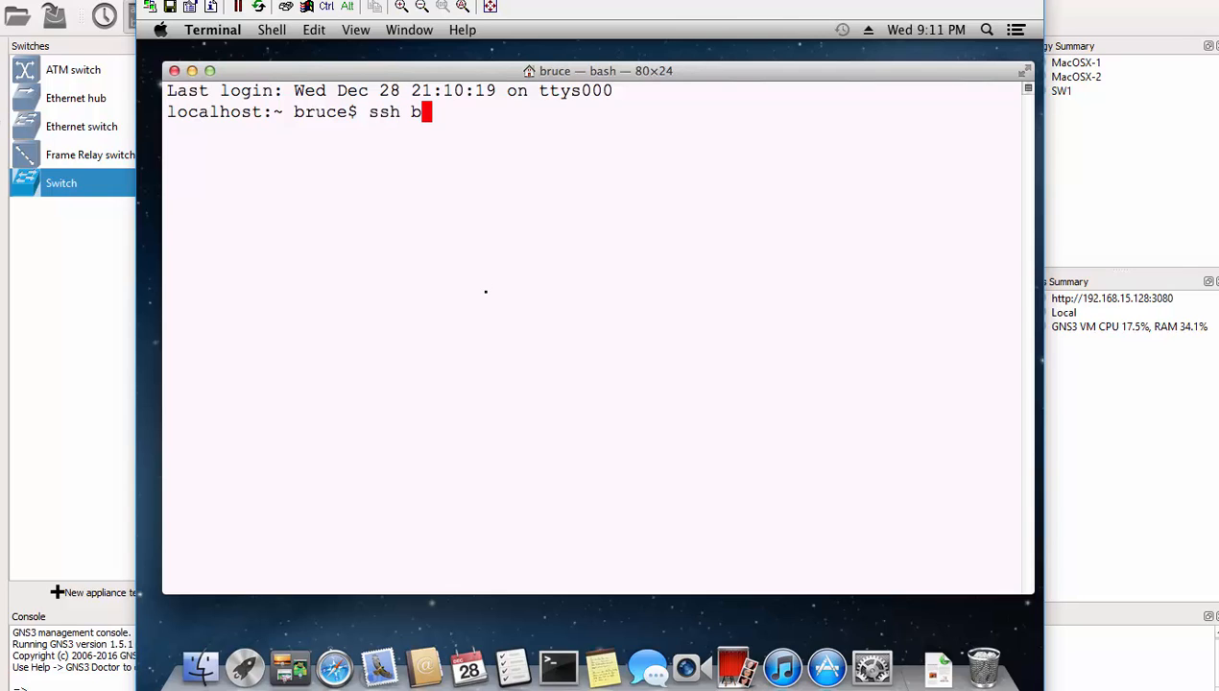
pyautogui.write('ruce')
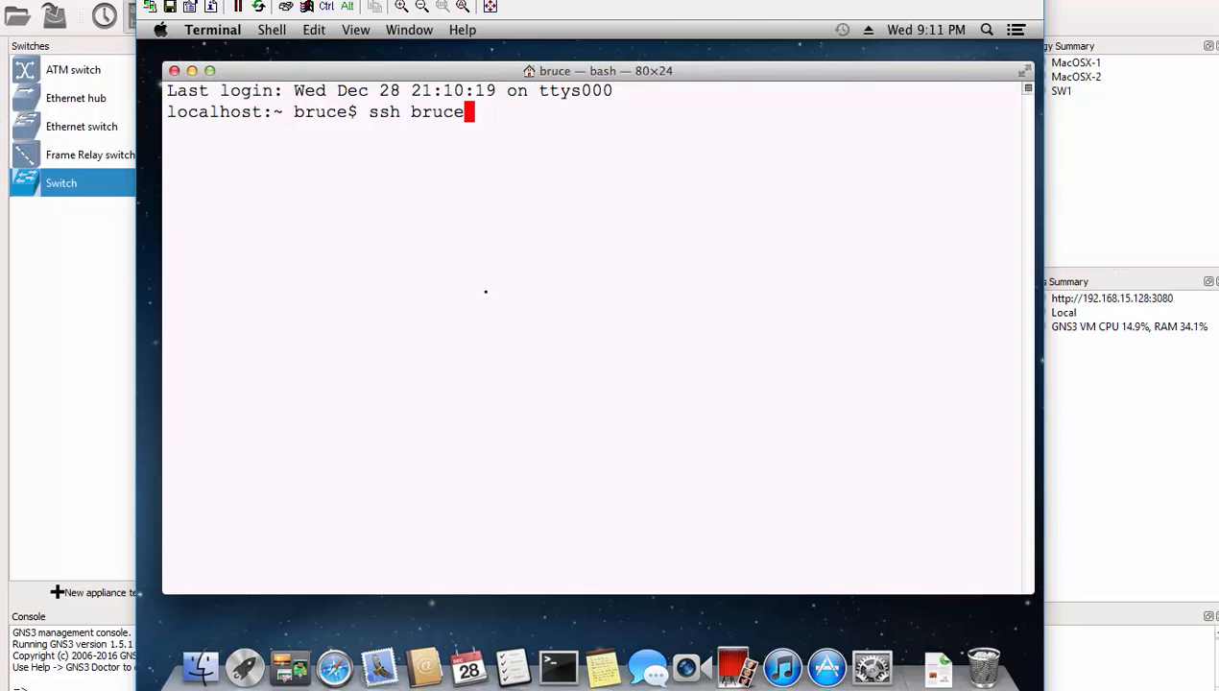
pyautogui.write('@10.10')
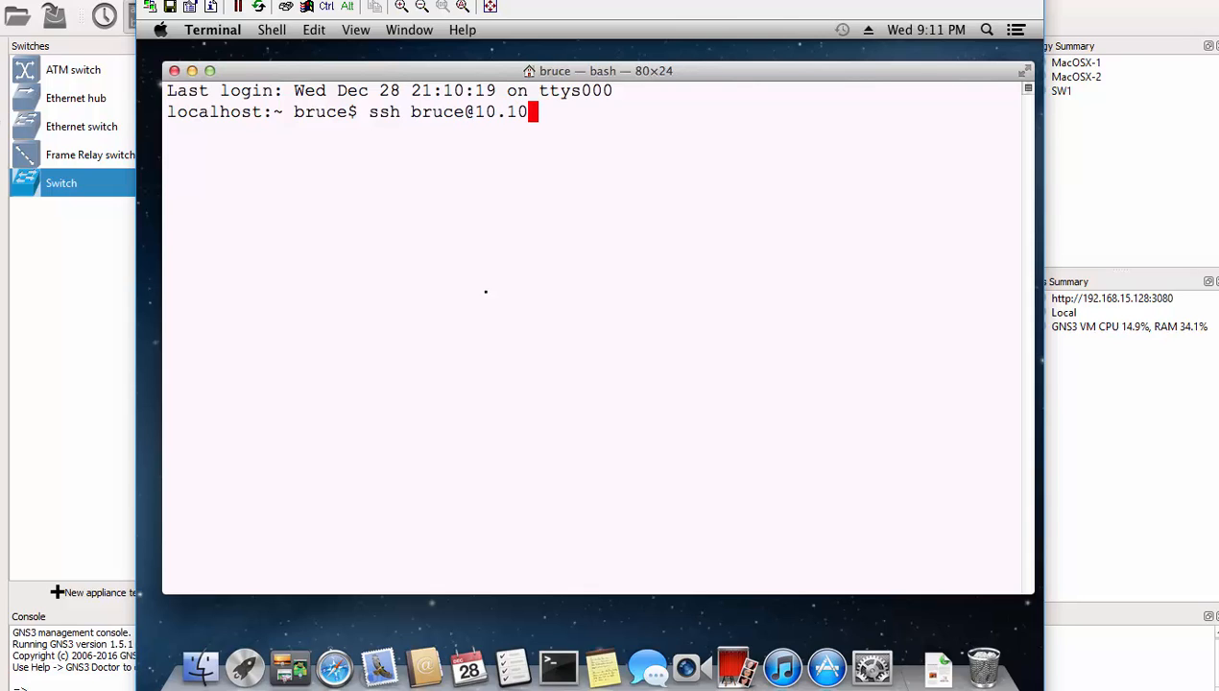
pyautogui.write('.10.2')
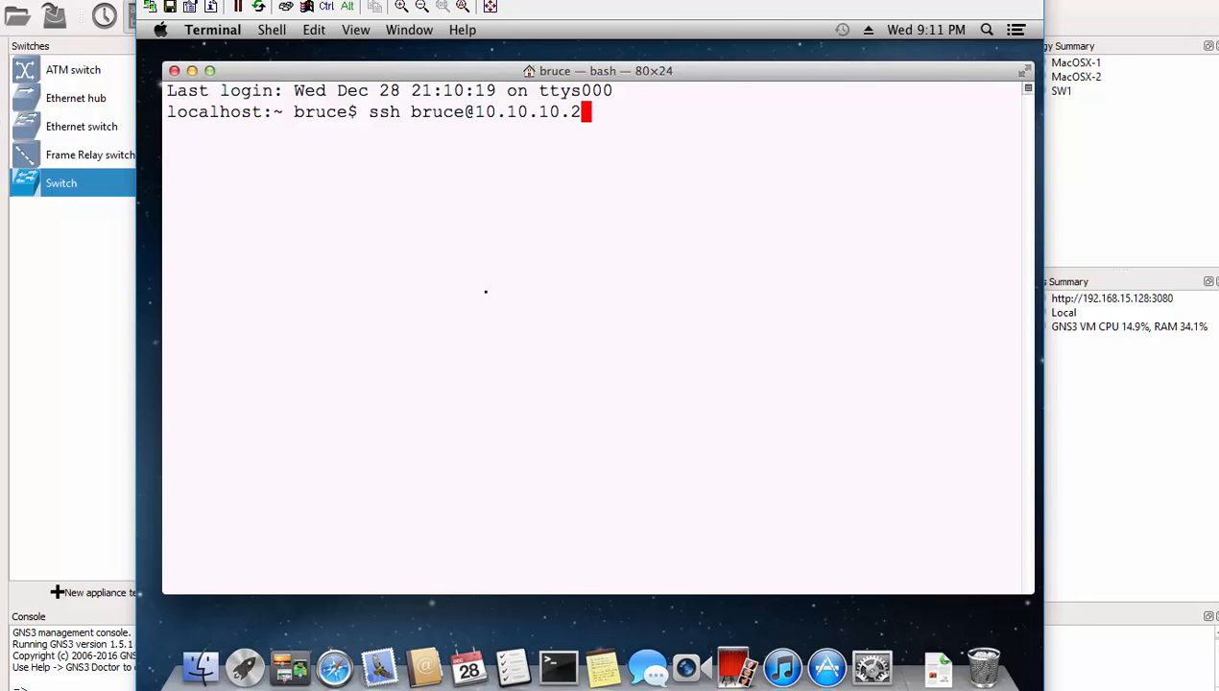
pyautogui.press('Return')
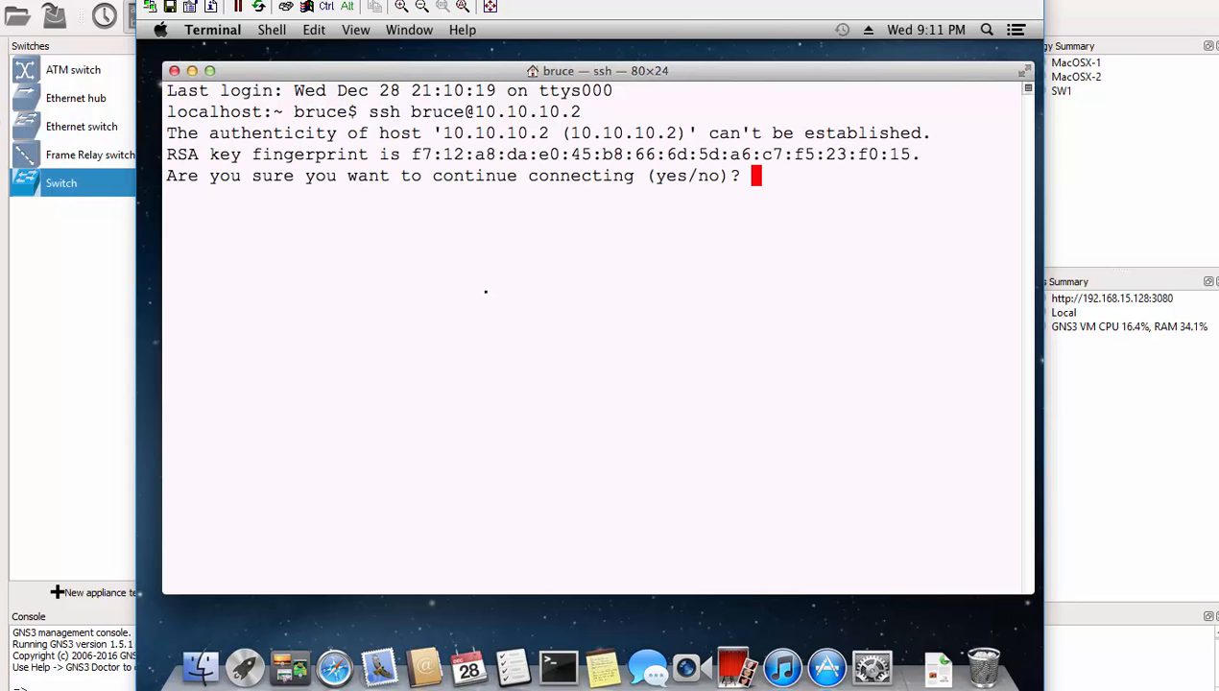
# Step: Accept the host key for 10.10.10.2 with yes and log in with the account password
pyautogui.write('yes')
pyautogui.press('Return')
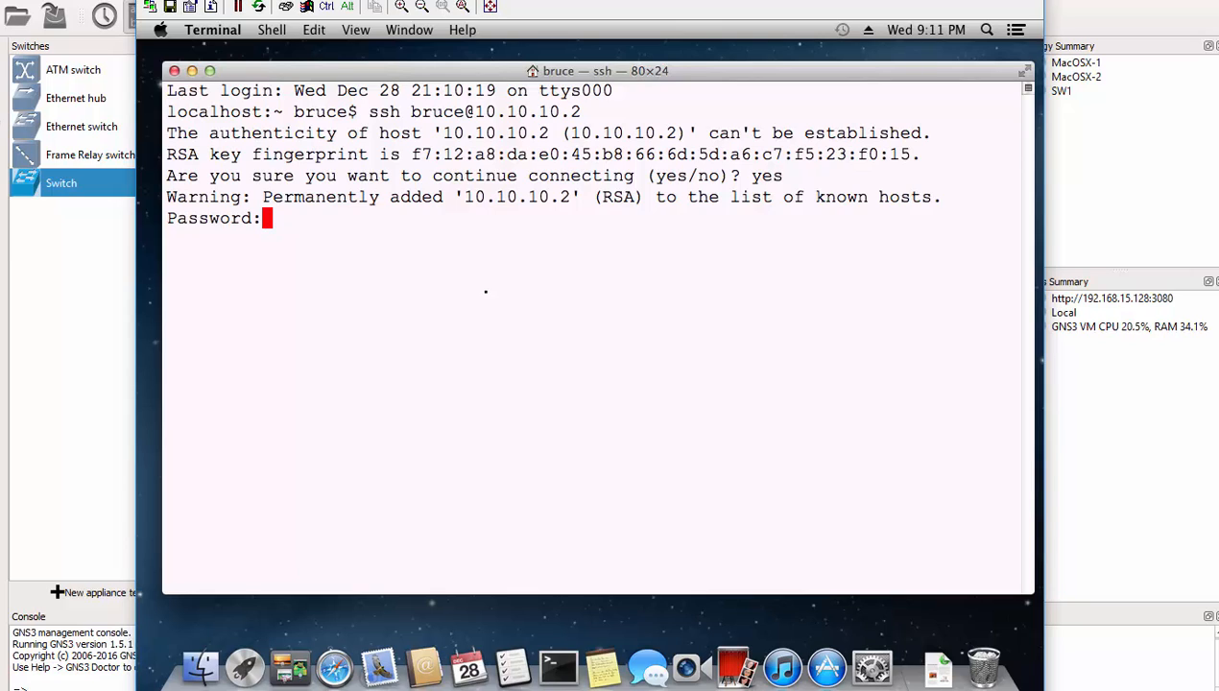
pyautogui.press('Return')
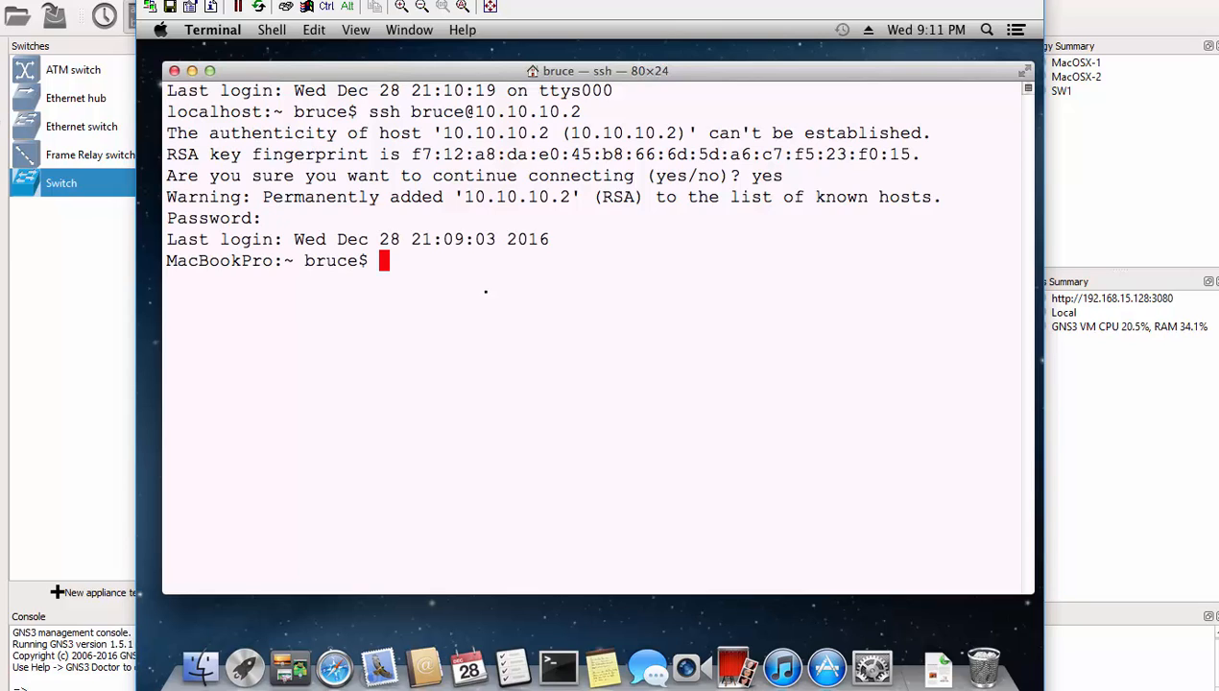
# Step: Check the remote machine's name in the prompt and by running hostname in the SSH session
pyautogui.moveTo(274, 260); pyautogui.dragTo(165, 260)
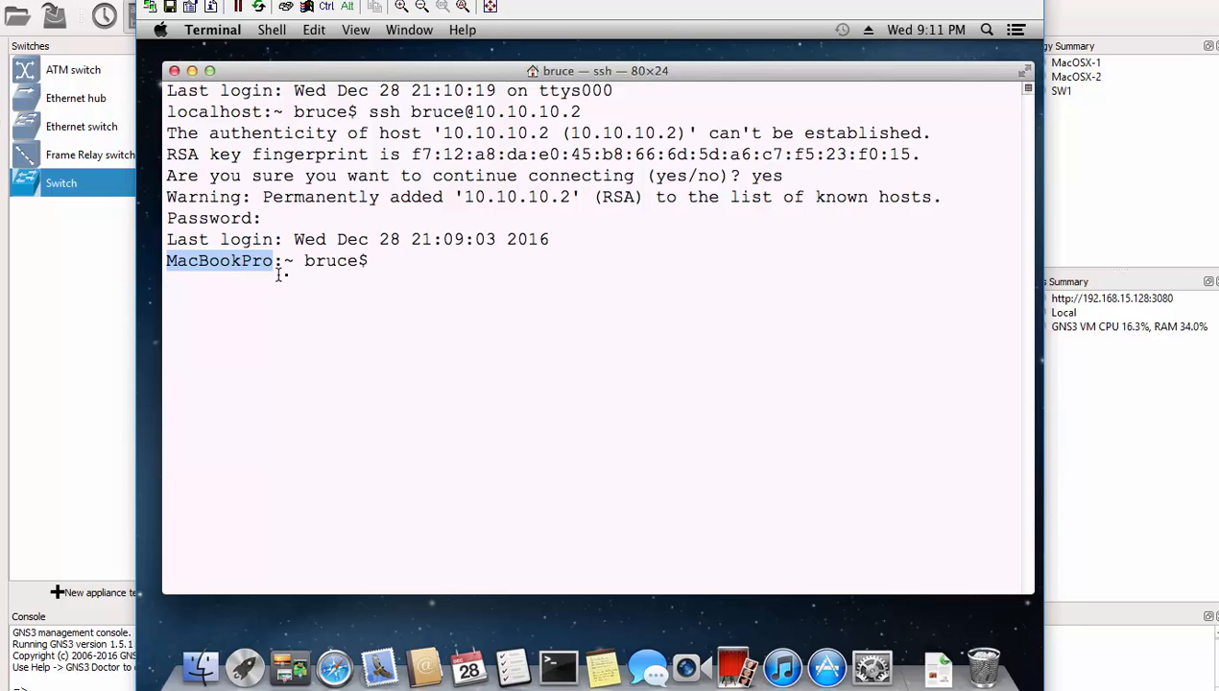
pyautogui.click(397, 270)
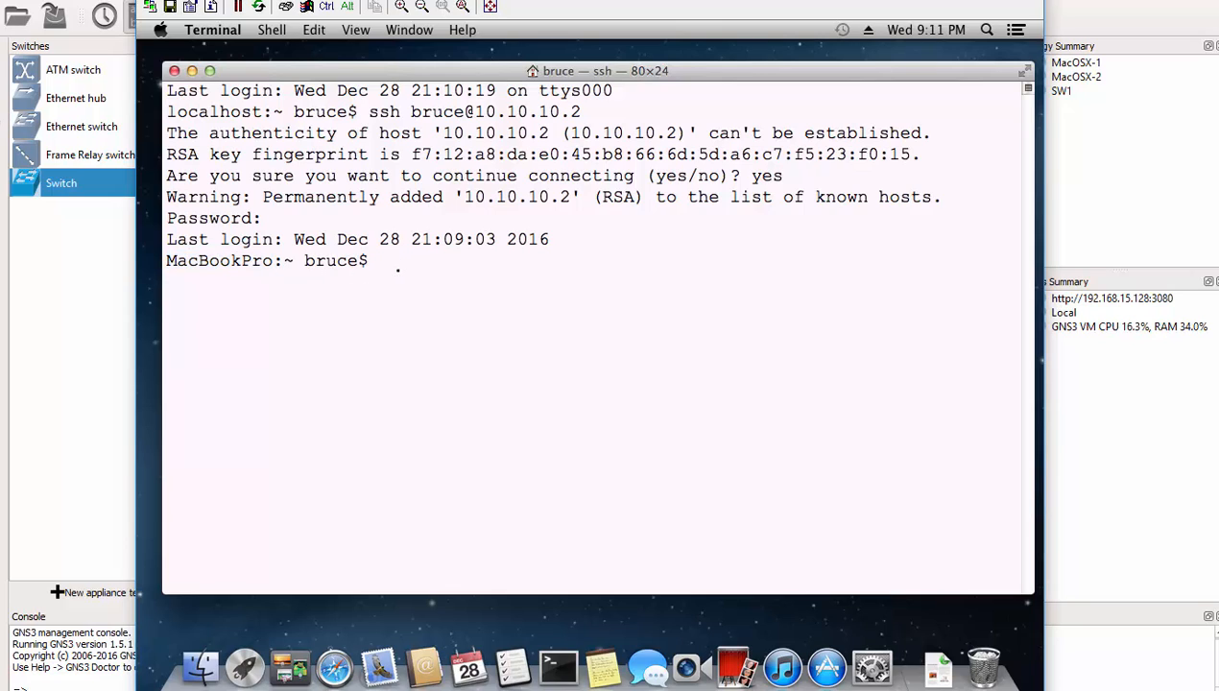
pyautogui.write('hostname')
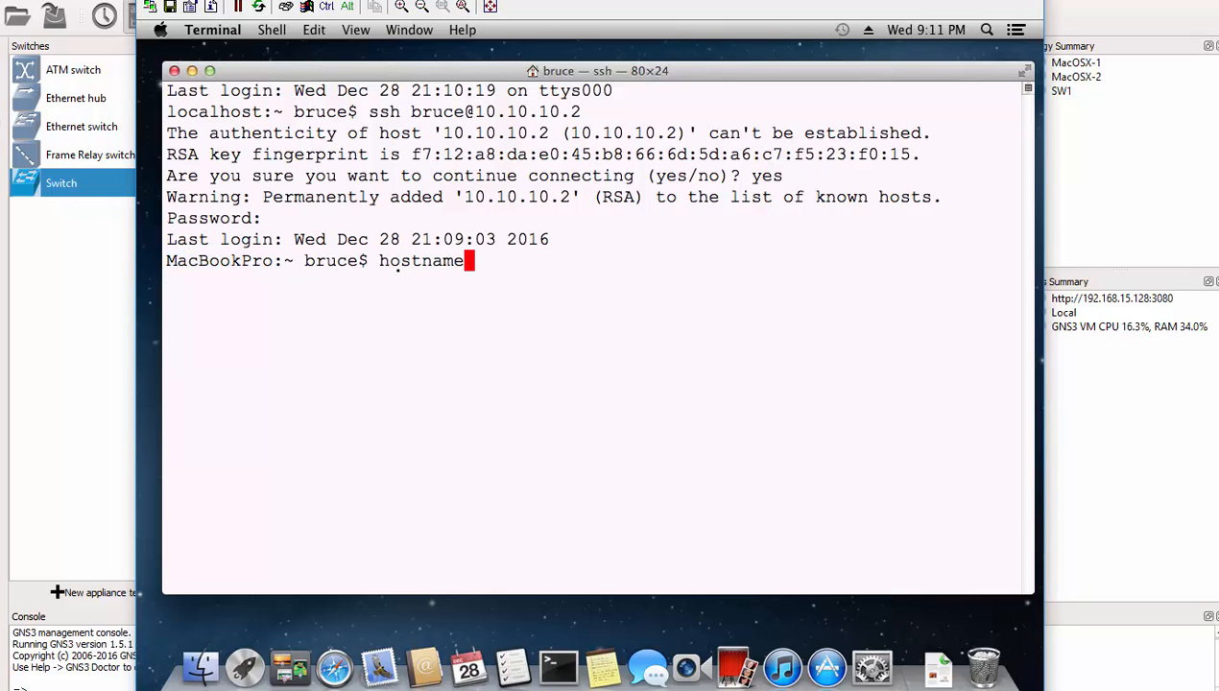
pyautogui.press('Return')
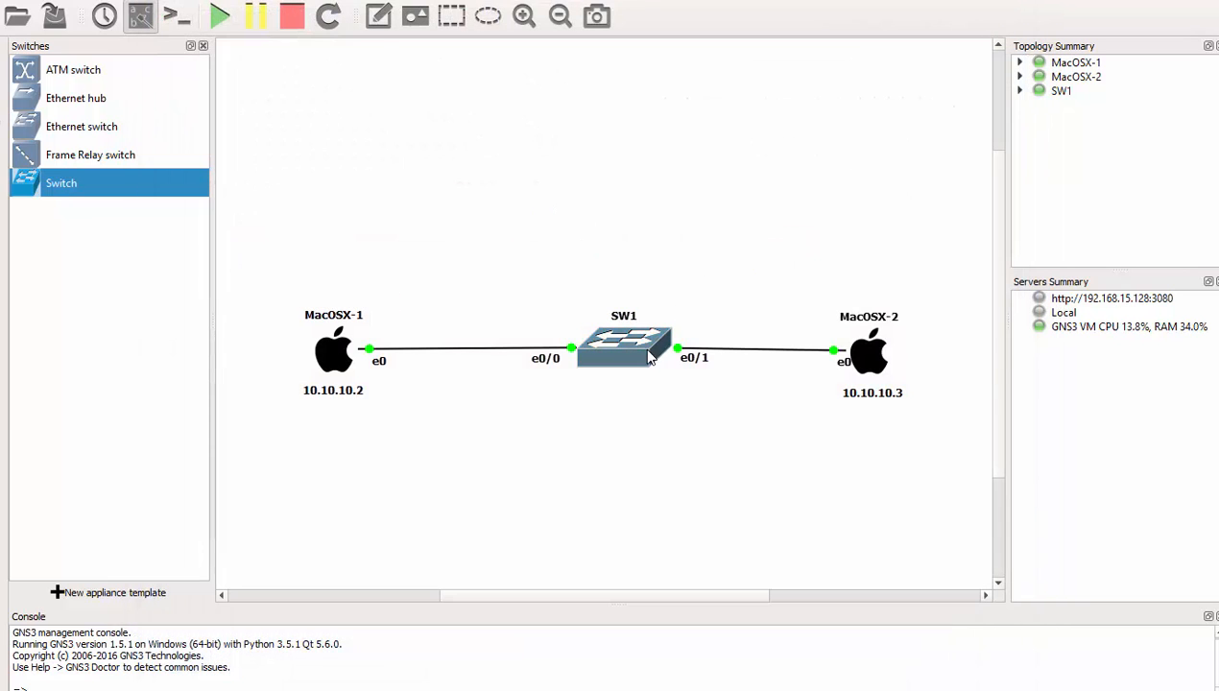
# Step: Reopen the MacOSX-2 console from the topology and close the Terminal window holding the SSH session
pyautogui.moveTo(634, 341)
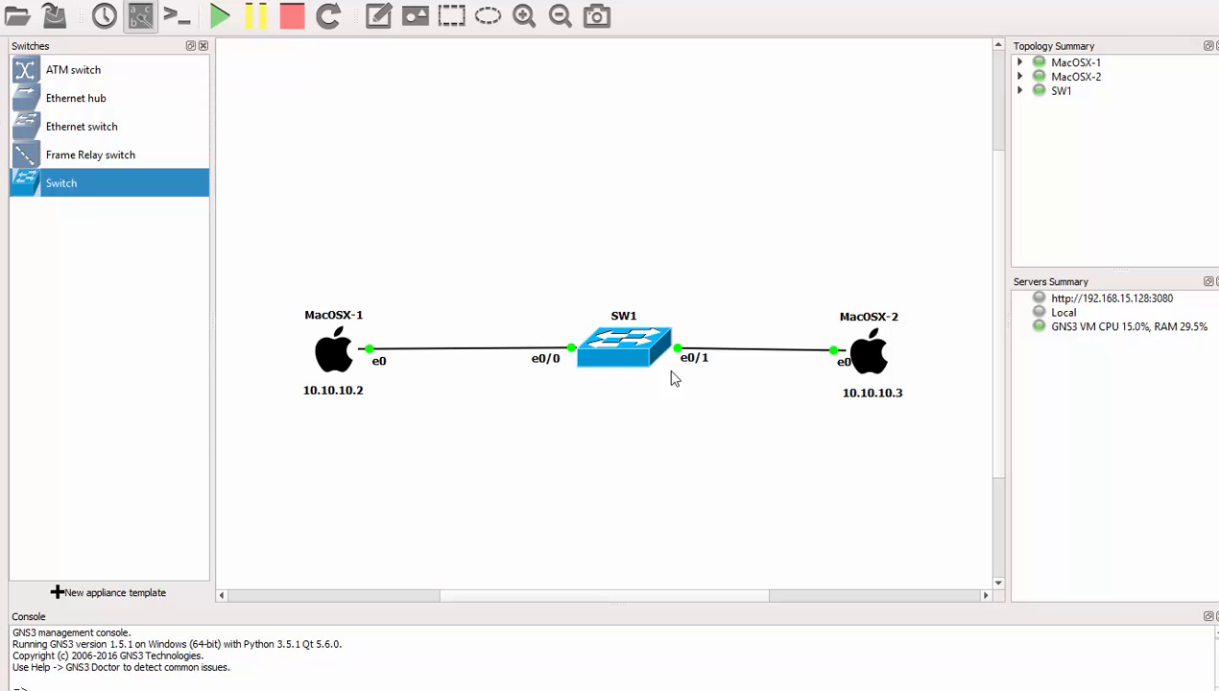
pyautogui.doubleClick(875, 369)
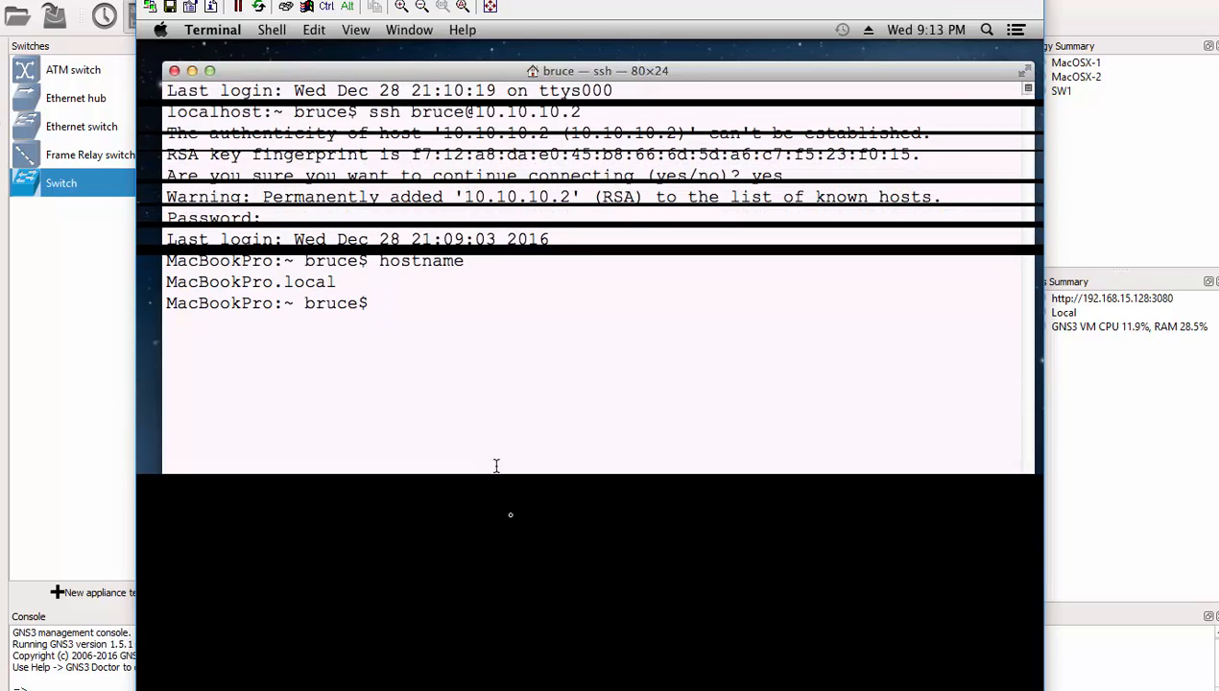
pyautogui.click(173, 70)
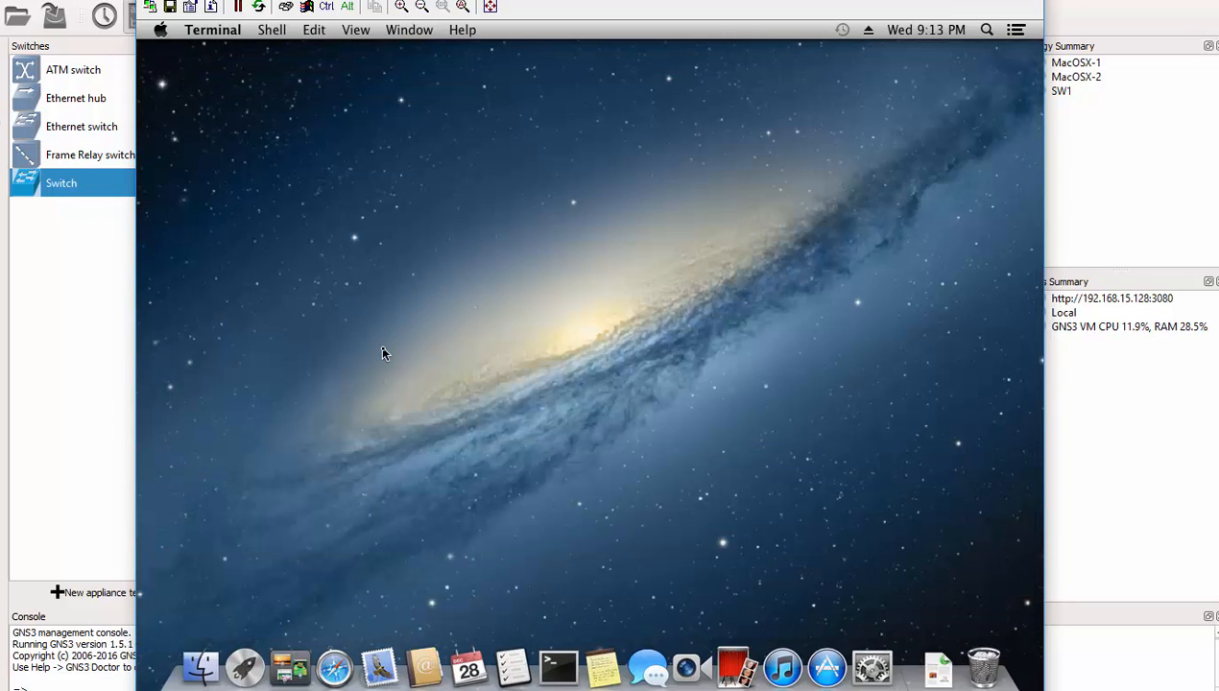